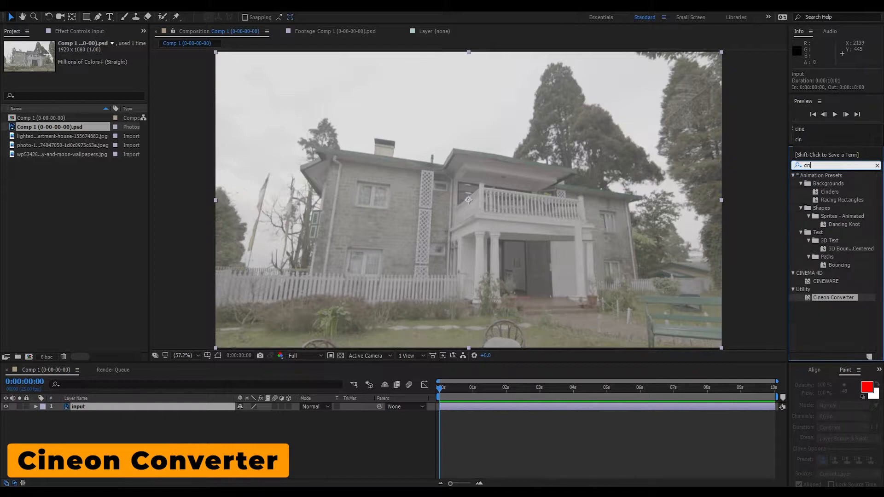
Apply the Cineon Converter effect and the Color Range keying effect to the input layer.
drag(833, 200, 494, 409)
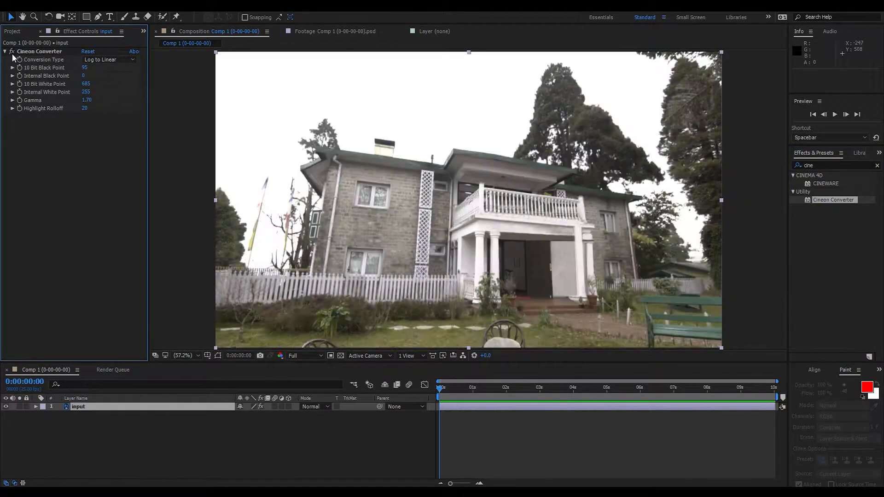
click(821, 166)
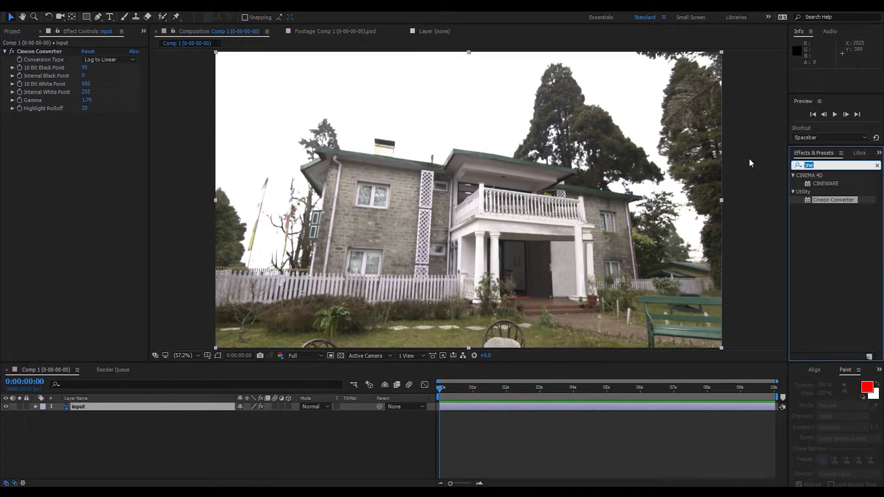
text(color)
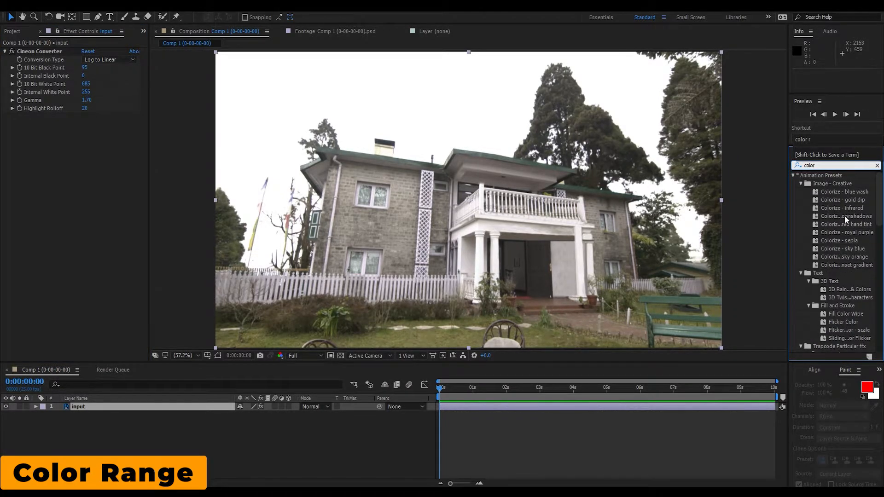
text( r)
drag(827, 183, 85, 143)
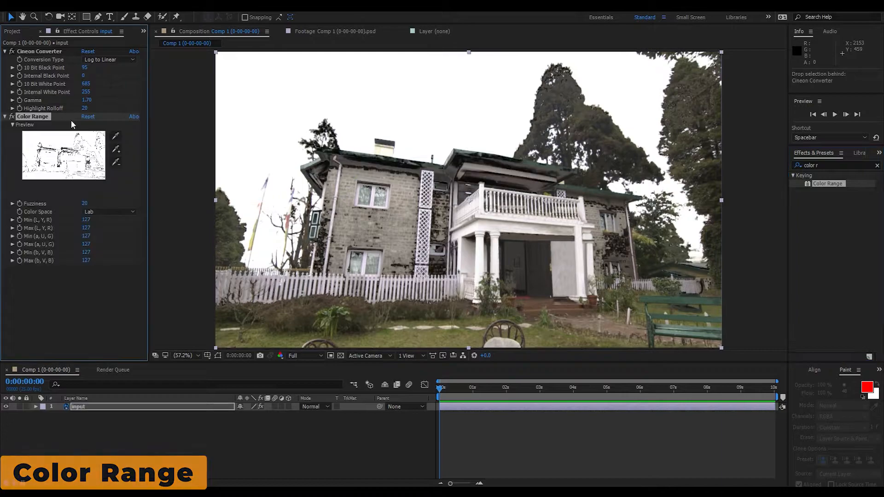
Switch off the Cineon Converter and sample the open sky as the Color Range key colour.
click(13, 51)
click(13, 51)
click(13, 51)
click(13, 51)
click(13, 51)
click(115, 136)
click(350, 87)
Add more sky areas to the Color Range key, including the frame's left edge and the gap above the fence.
click(117, 147)
click(223, 134)
click(117, 147)
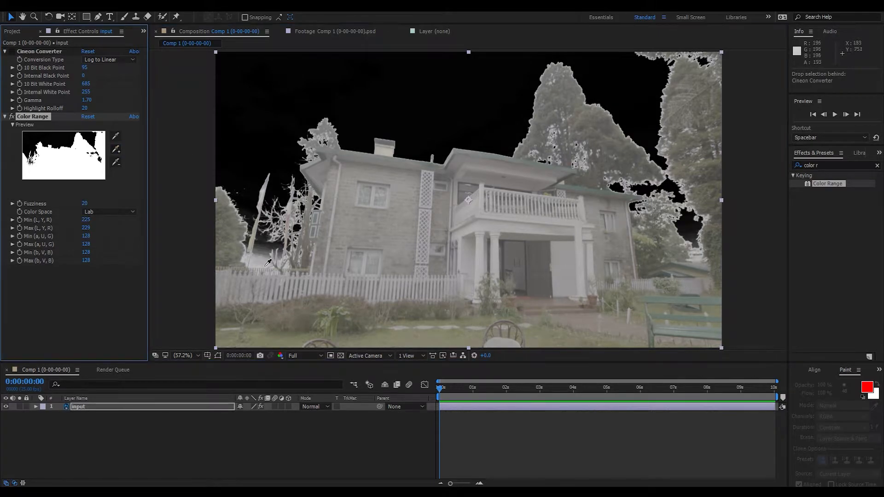
click(266, 265)
click(118, 150)
click(221, 76)
Compare the sky key with and without the Cineon Converter, collapse both effects and inspect the alpha channel.
click(13, 51)
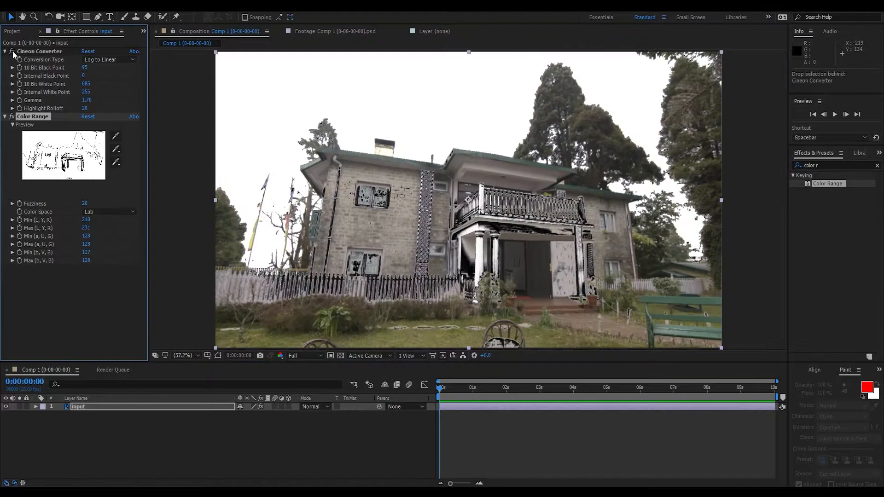
click(5, 51)
click(5, 59)
click(341, 357)
click(341, 358)
click(12, 51)
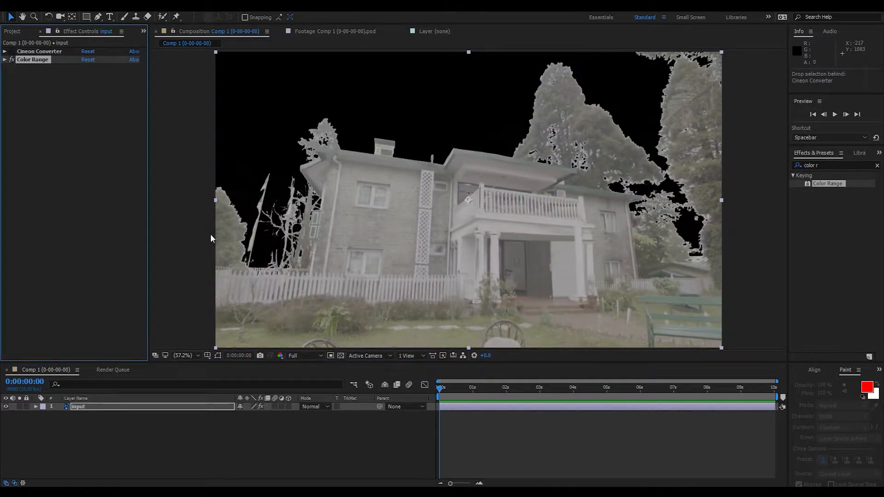
key(alt+4)
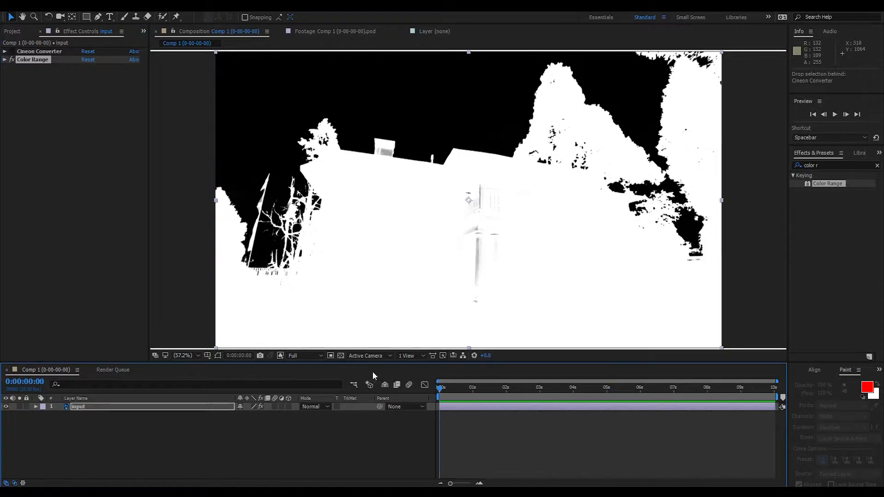
Delete the Cineon Converter and refine Color Range with Fuzziness 15 and Max (b, V, B) 137.
click(39, 51)
key(Delete)
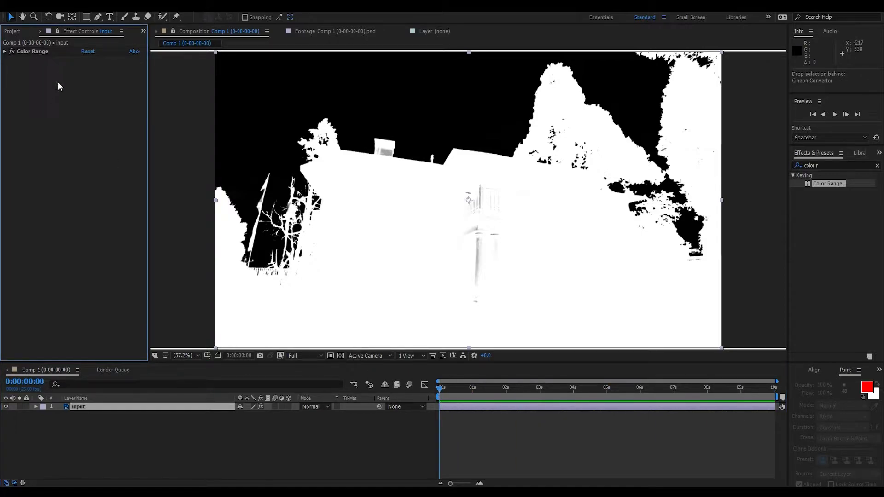
click(5, 52)
drag(90, 139, 86, 138)
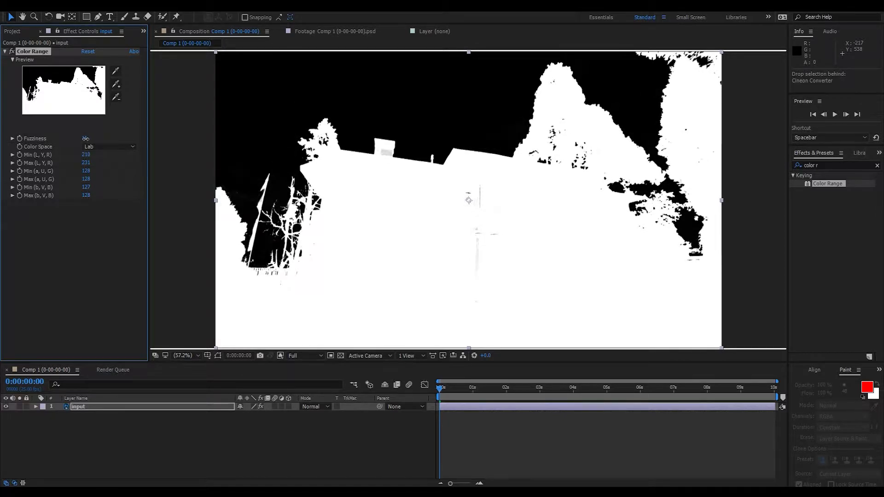
drag(86, 195, 95, 196)
Start a Pen mask on the input layer along the fence top and up the house's left side to the chimney.
key(g)
scroll(242, 283, up, 1)
drag(334, 257, 558, 183)
key(alt+4)
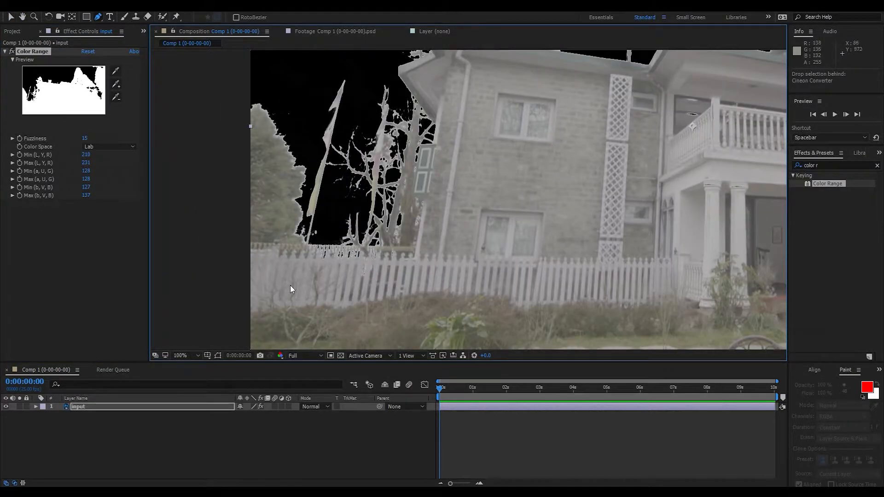
key(alt+4)
click(238, 263)
click(368, 265)
click(410, 264)
drag(460, 143, 418, 278)
click(411, 246)
click(485, 188)
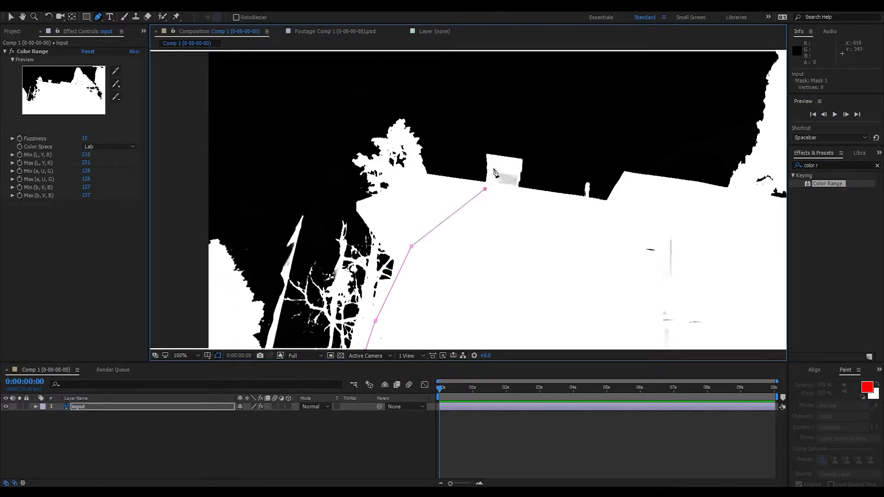
Continue the mask around the chimney, just below the roofline and down the house's right side.
click(516, 192)
click(542, 212)
click(623, 216)
drag(725, 234, 339, 181)
scroll(372, 196, down, 1)
click(437, 192)
click(479, 231)
click(501, 273)
Close the mask outside the frame around the garden area and fit the composition in the view.
drag(619, 313, 631, 236)
click(634, 228)
click(625, 281)
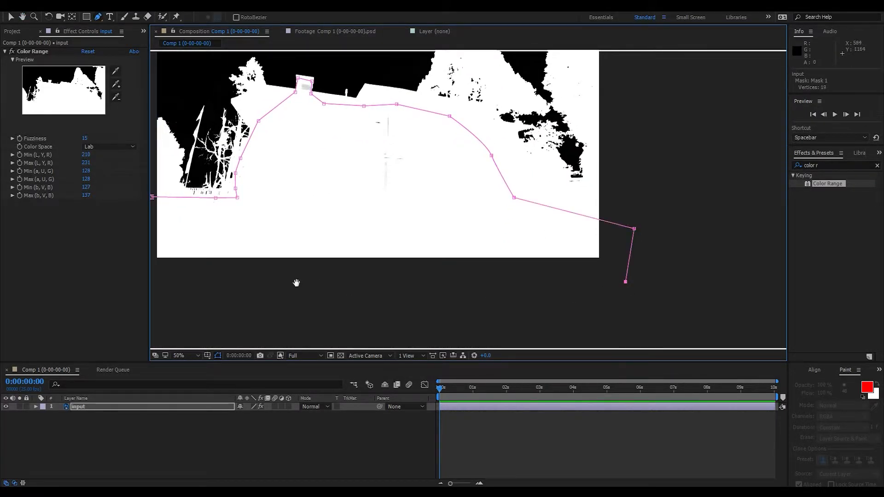
drag(296, 282, 375, 271)
click(244, 301)
click(230, 185)
click(184, 356)
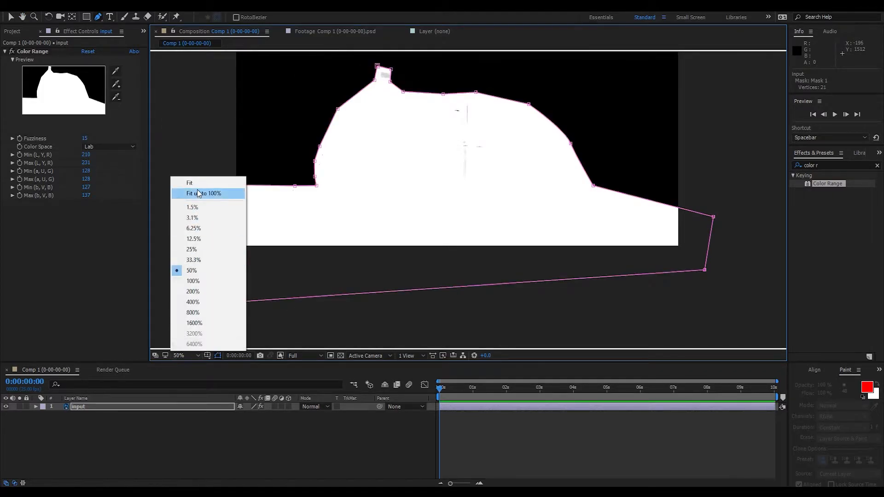
click(193, 192)
Add a mask reference to Mask 1 in the Color Range effect's compositing options.
click(183, 437)
click(82, 407)
double_click(32, 52)
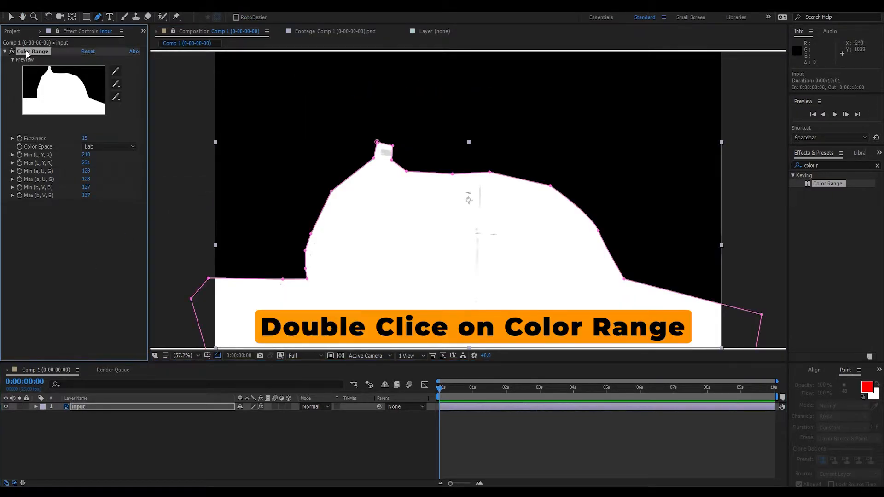
scroll(244, 440, down, 2)
click(240, 467)
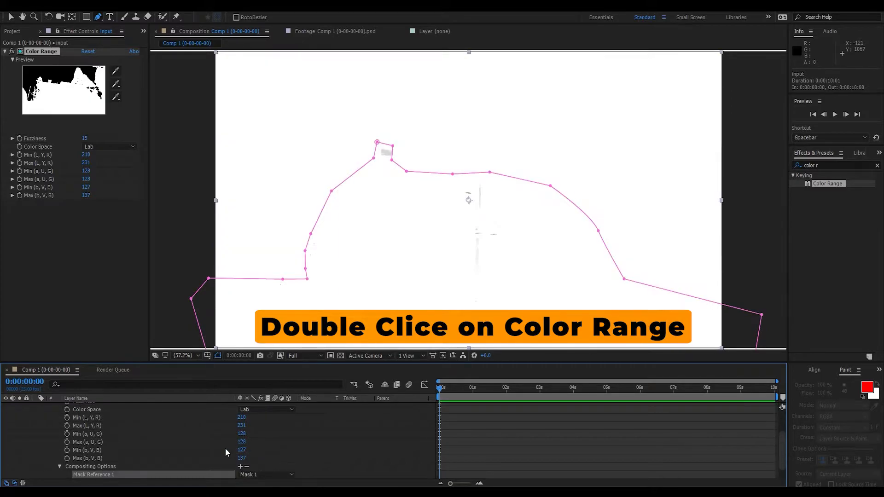
Set the mode of Mask 1 on the input layer to Subtract.
scroll(228, 449, up, 2)
click(146, 408)
key(m)
click(251, 415)
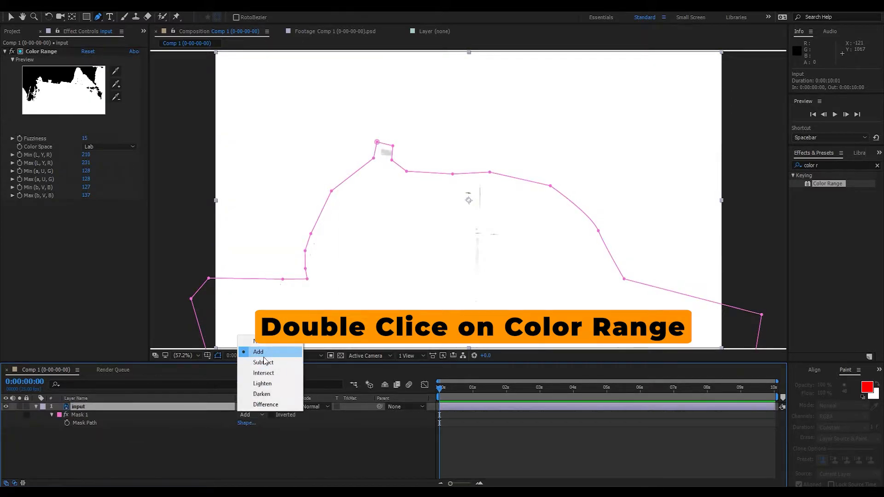
click(249, 377)
click(176, 357)
click(203, 193)
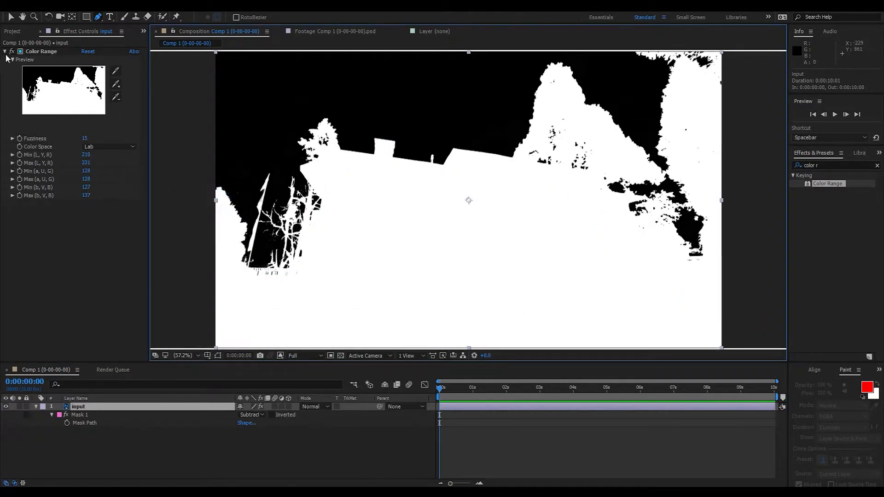
Return the composition view to full colour and enlarge the timeline area with the input layer collapsed.
click(11, 18)
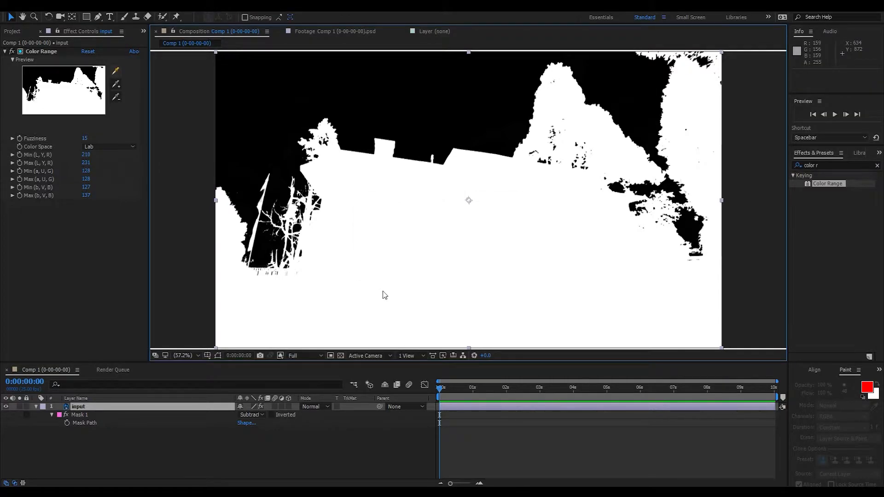
key(alt+4)
drag(429, 361, 428, 341)
click(35, 385)
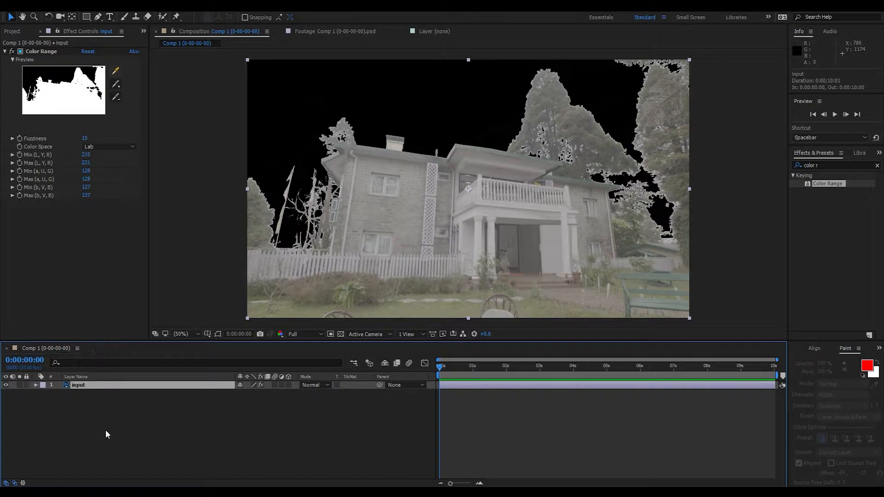
Place the sky-and-moon wallpaper image in the composition beneath the input layer.
click(18, 31)
click(28, 118)
click(28, 126)
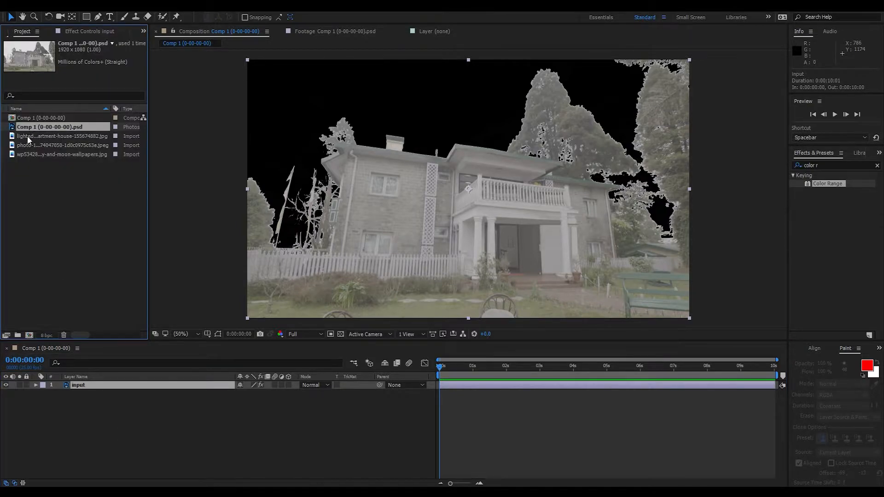
click(27, 136)
click(28, 146)
drag(26, 154, 55, 391)
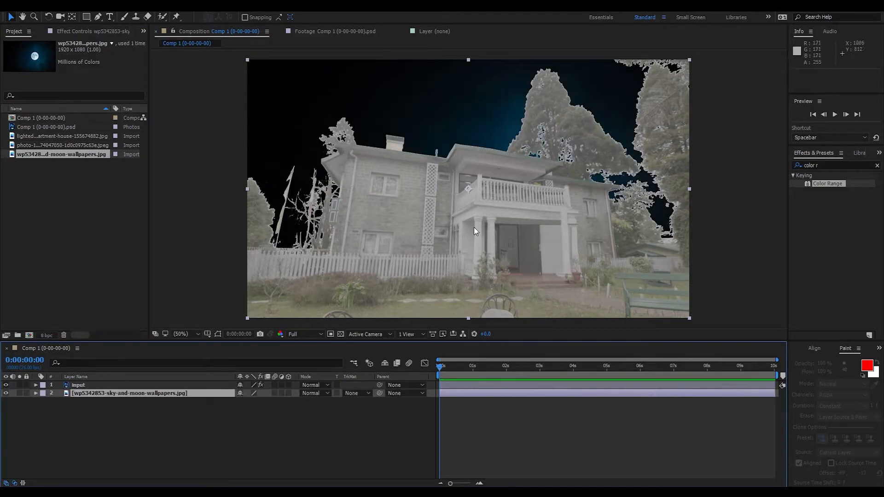
Flip the moon image horizontally, shrink it to about a third of the frame width and position it at about 296, 169.
right_click(482, 277)
mouse_move(553, 139)
click(644, 218)
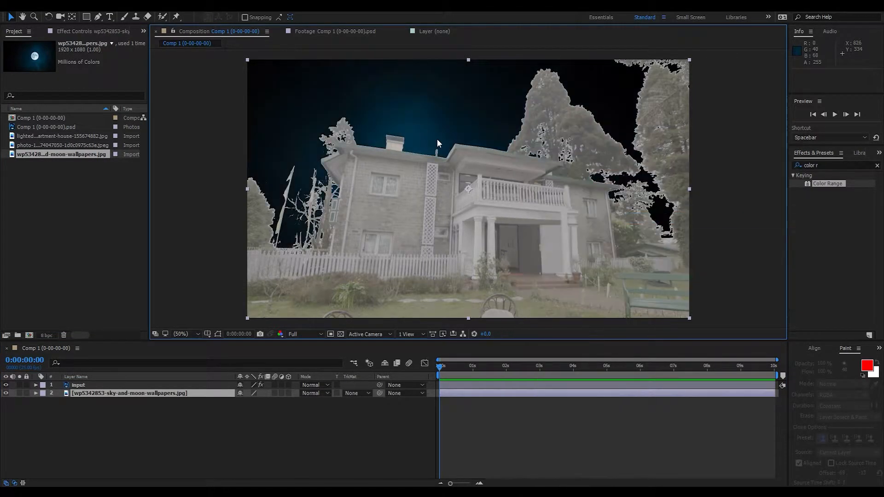
drag(437, 139, 395, 77)
drag(648, 128, 523, 122)
drag(509, 126, 380, 102)
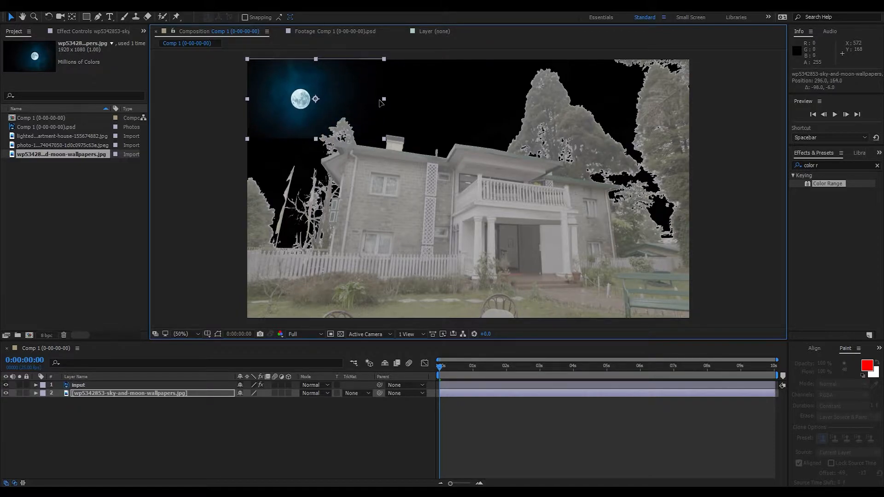
Create a black solid and place it between the input layer and the moon image.
right_click(211, 377)
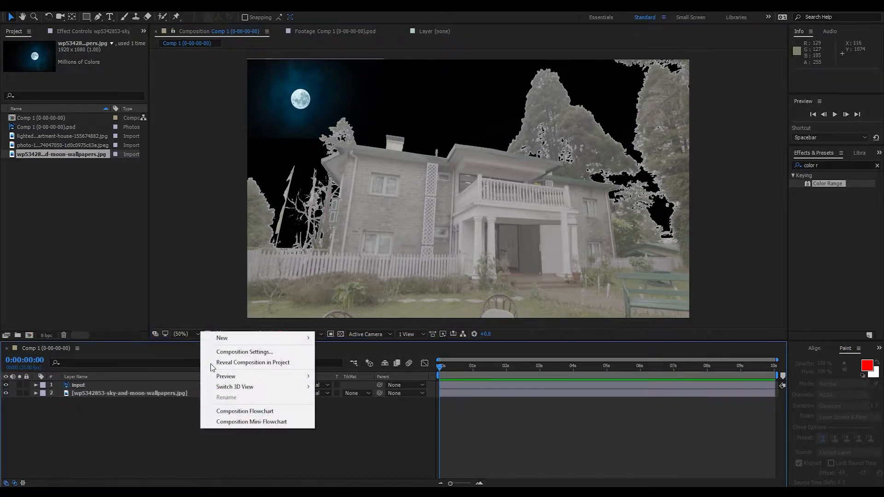
mouse_move(294, 338)
click(333, 363)
click(721, 290)
click(124, 243)
click(209, 124)
click(755, 318)
drag(93, 382, 92, 397)
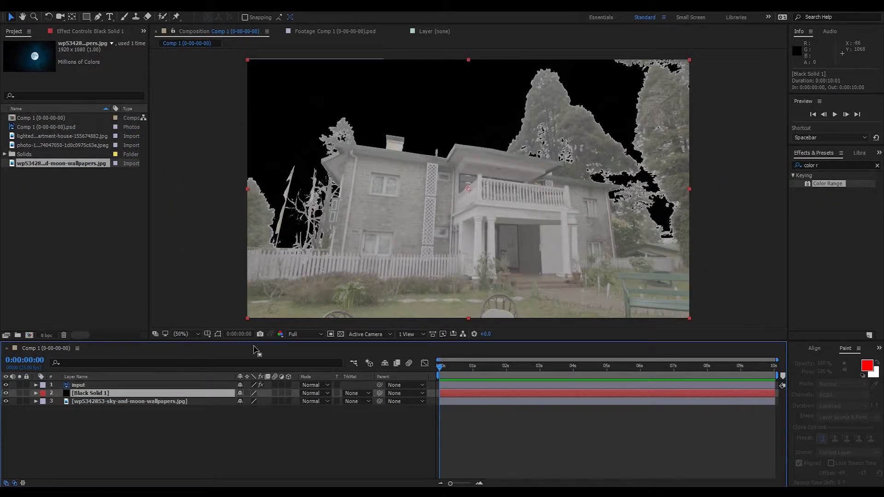
Apply the Gradient Ramp effect to the black solid.
triple_click(825, 166)
text(ramp)
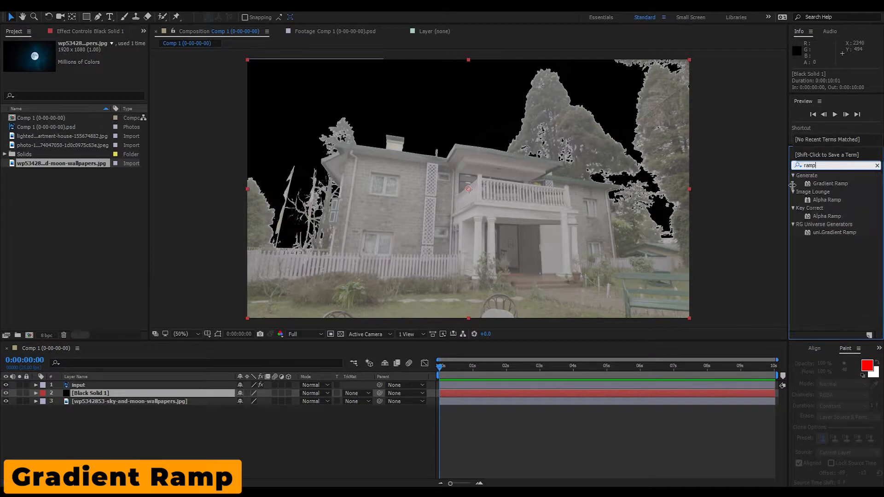
double_click(828, 184)
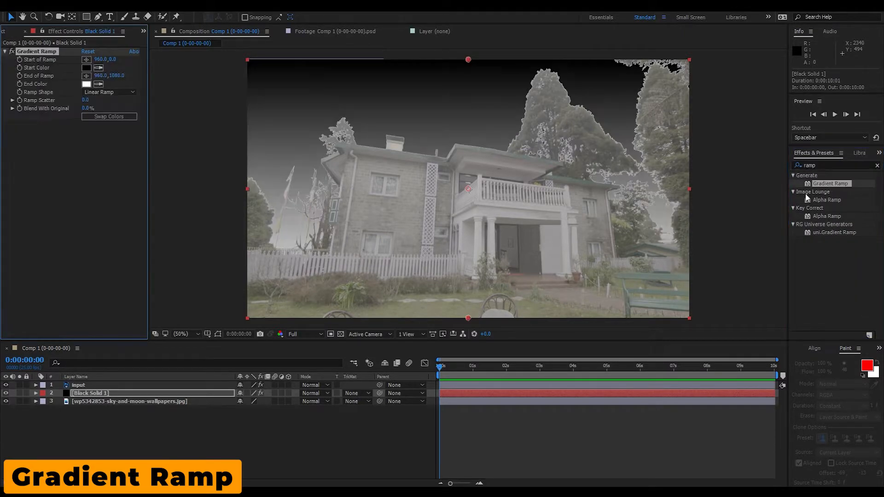
Sample the moon's blue glow as the ramp's start colour and the dark sky as its end colour.
click(6, 394)
click(99, 67)
click(290, 90)
click(361, 97)
click(6, 394)
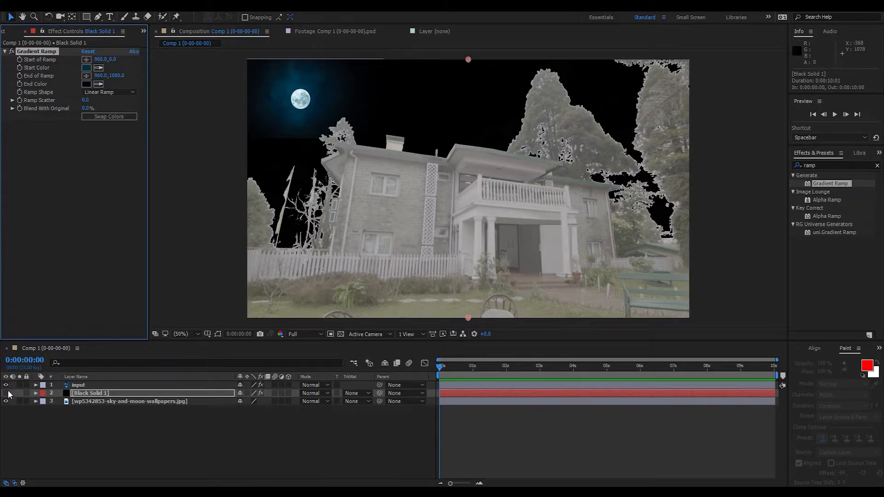
Make the gradient a Radial Ramp with Ramp Scatter 3.0 and its start point at about 492, 196.
drag(468, 63, 334, 111)
click(106, 92)
click(109, 111)
drag(86, 100, 125, 106)
drag(65, 103, 104, 102)
drag(339, 100, 349, 105)
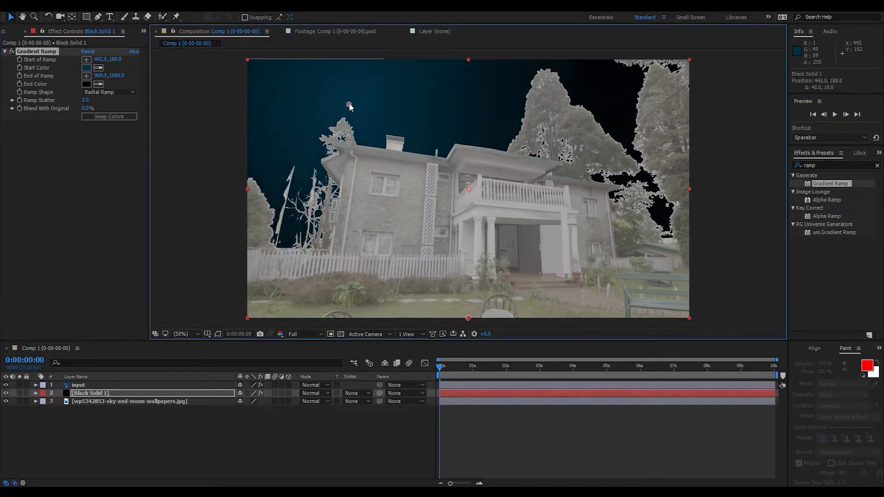
Move the gradient solid beneath the moon image and draw an elliptical mask around the moon.
click(109, 393)
drag(110, 393, 110, 402)
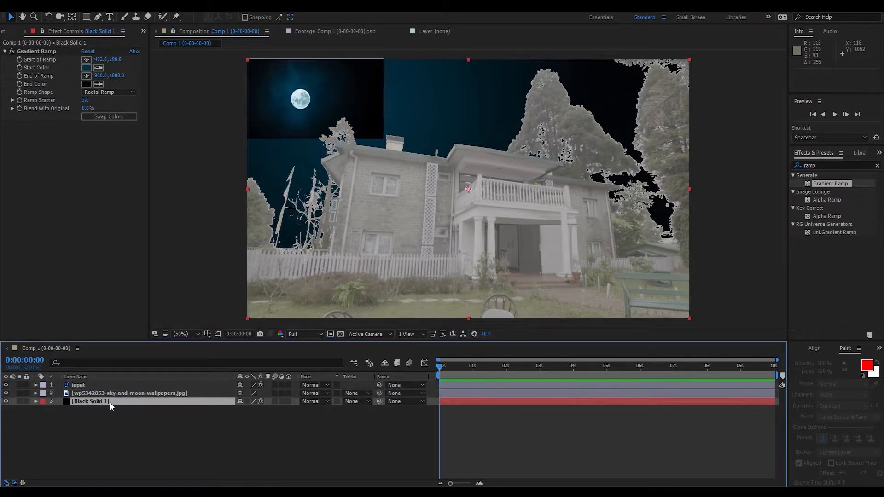
click(114, 394)
drag(86, 17, 111, 44)
drag(268, 77, 337, 127)
Set the moon mask's feather to 523 pixels and expansion to -100 pixels, and select the black solid layer.
key(f)
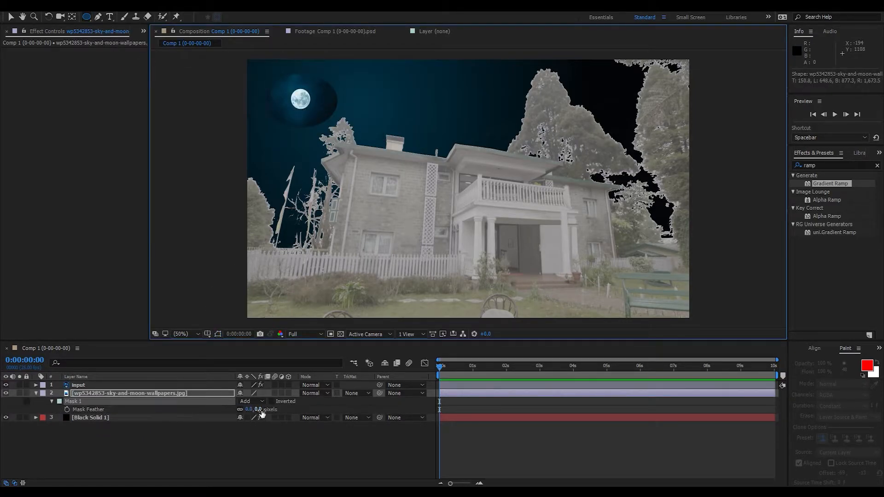
drag(256, 409, 322, 418)
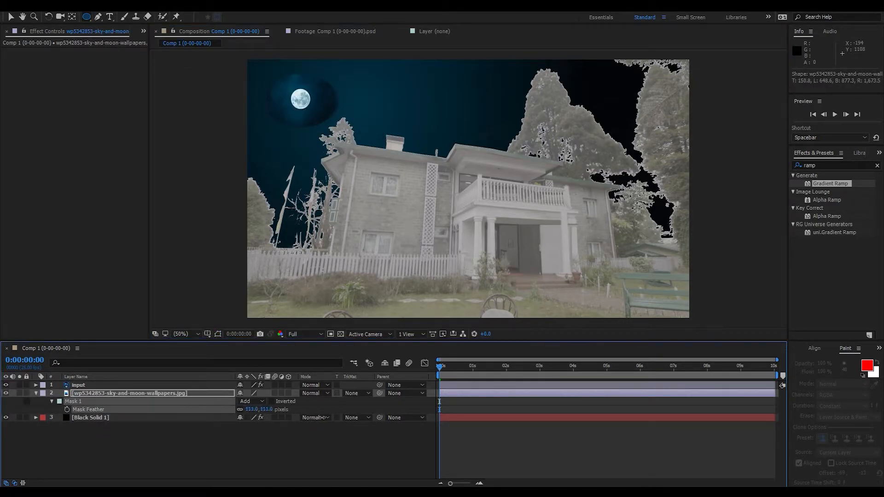
click(53, 426)
click(51, 401)
click(51, 401)
drag(244, 433, 201, 438)
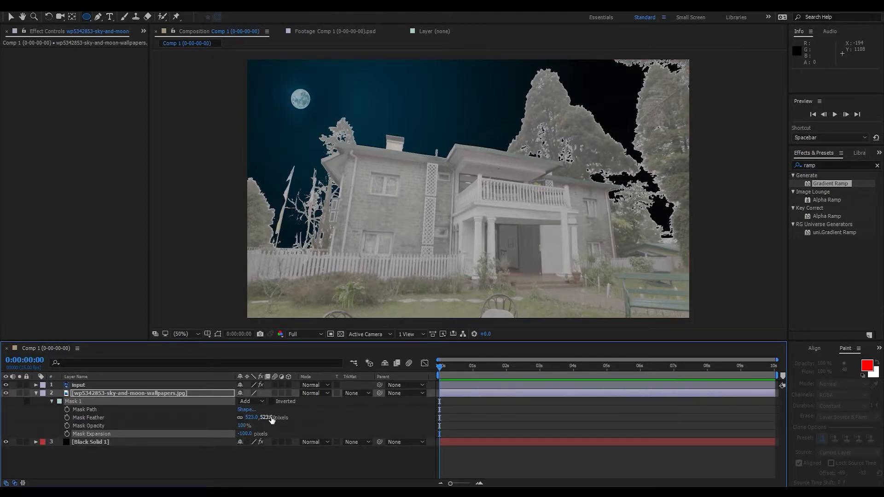
click(36, 393)
click(91, 400)
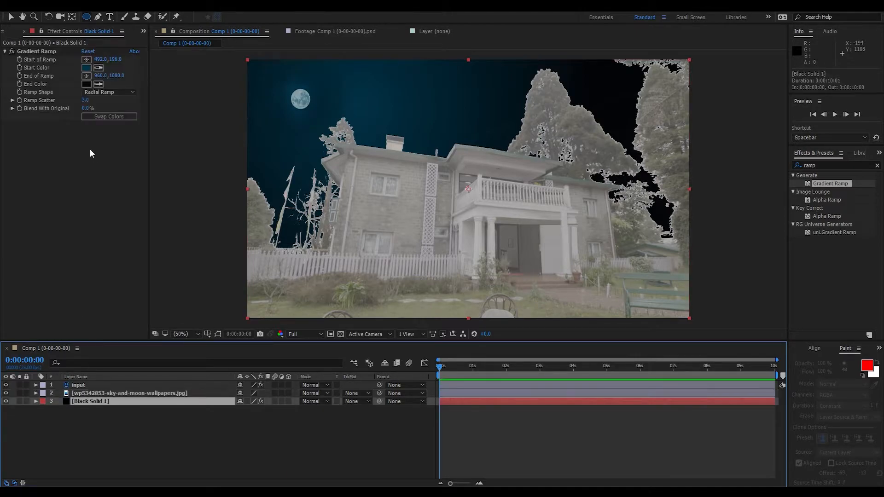
Darken the gradient's start colour to about #032330 and move the ramp's start point towards the moon.
click(87, 68)
click(118, 222)
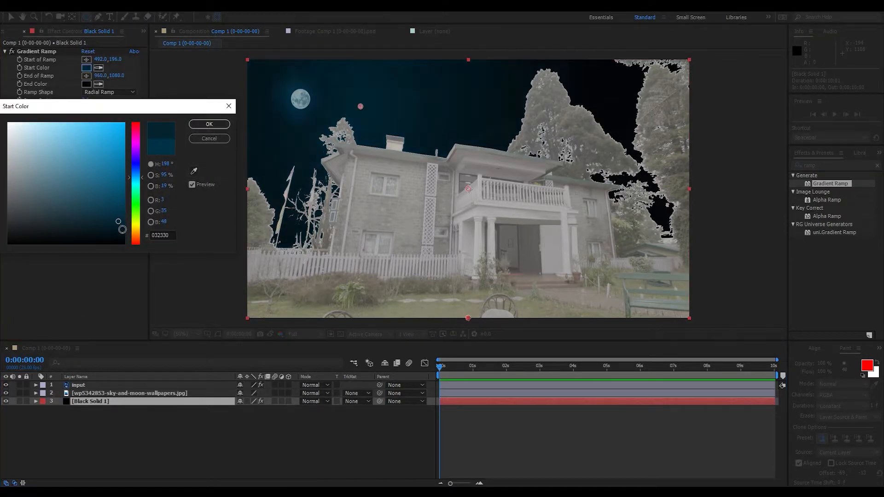
click(218, 126)
drag(361, 106, 312, 99)
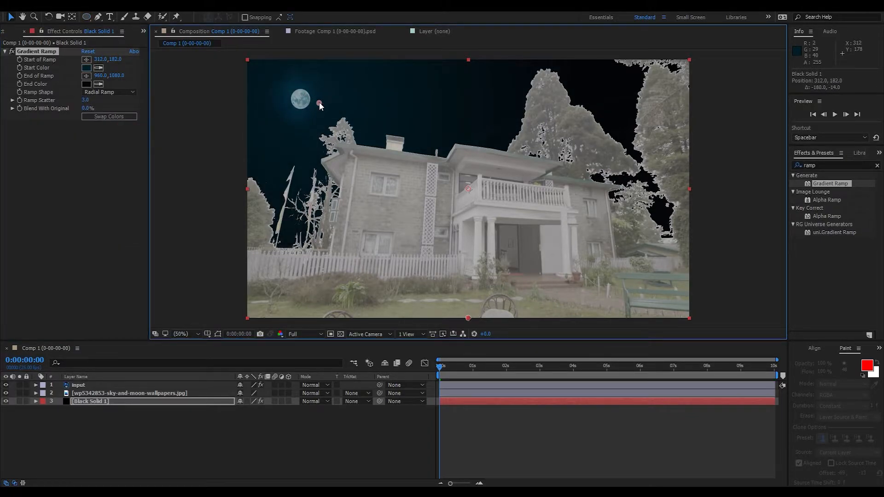
Place the ramp's end point near the lower right edge of the frame and bring the start point right beside the moon.
click(86, 75)
click(538, 157)
drag(538, 157, 627, 180)
drag(689, 256, 684, 257)
drag(320, 104, 308, 100)
Check the moon image layer's visibility and duplicate the layer.
click(30, 395)
click(6, 393)
click(6, 393)
key(ctrl+d)
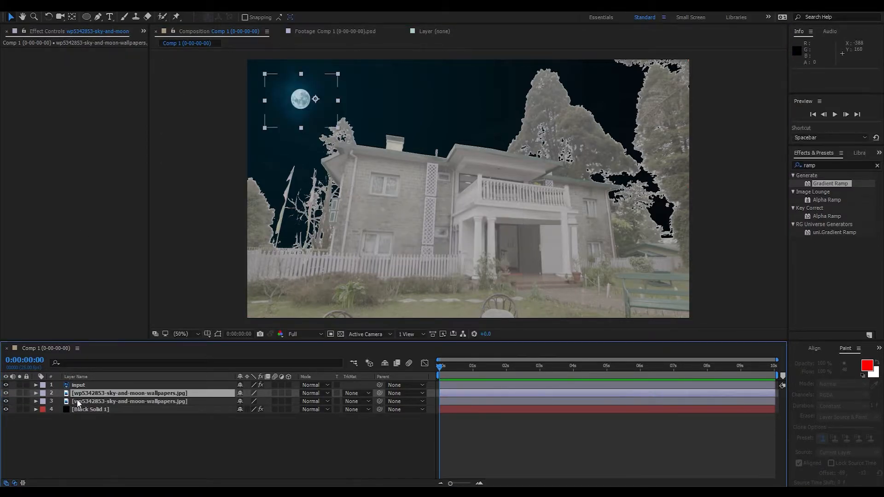
Pre-compose the two moon image layers and rename the resulting layer moon.
shift+click(76, 399)
key(ctrl+shift+c)
click(486, 298)
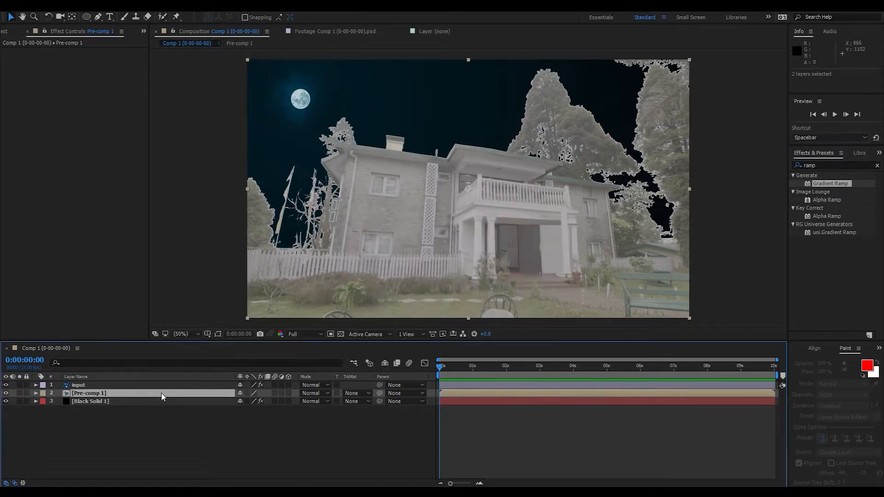
key(Return)
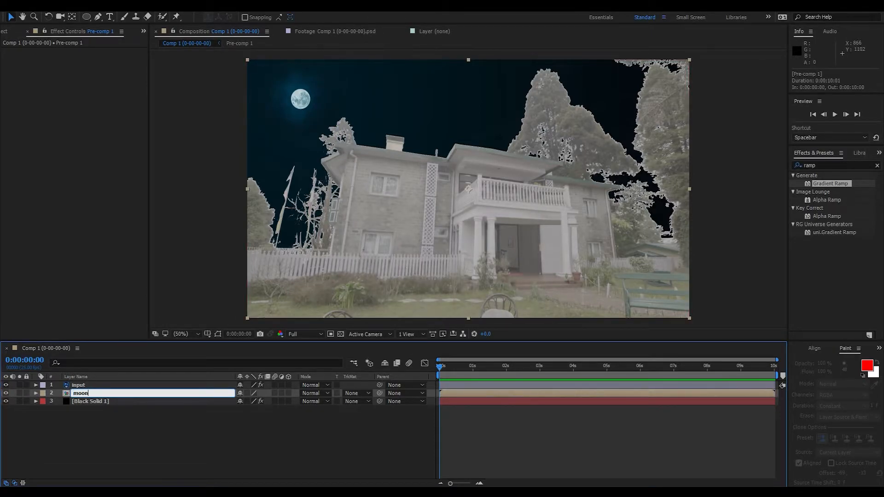
text(moon)
key(Return)
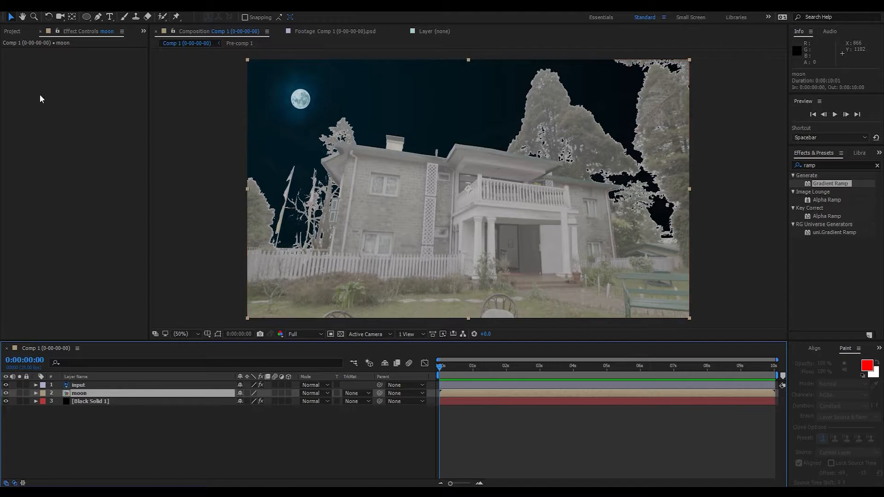
Darken the input layer with Cineon Converter: 10 Bit Black Point about 380, White Point 1023, Internal White Point 69, Gamma 4.31.
click(109, 385)
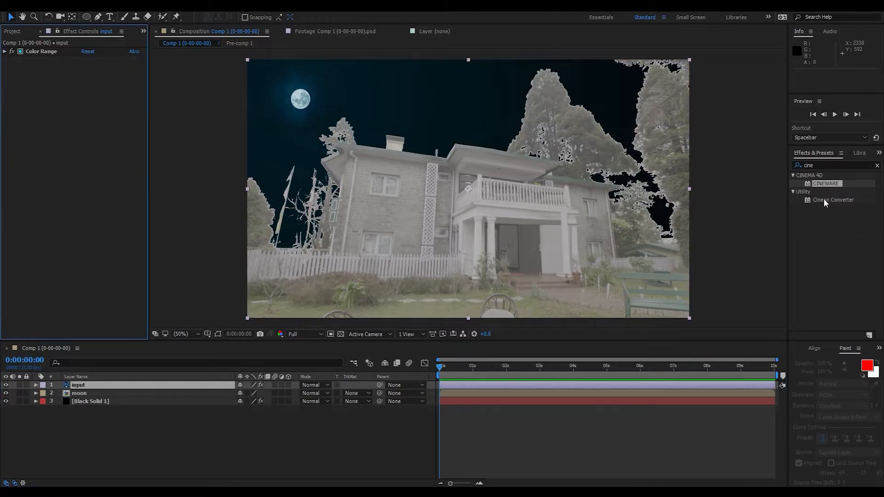
drag(825, 203, 131, 387)
drag(88, 119, 215, 115)
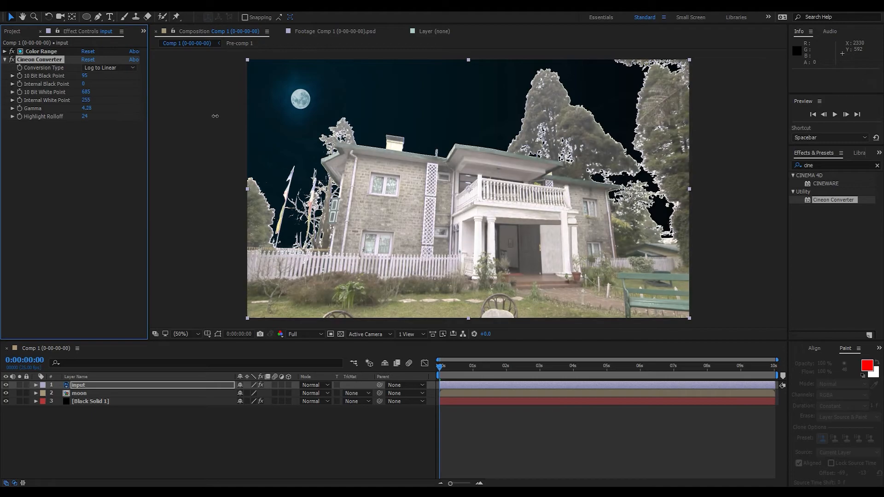
drag(87, 101, 98, 77)
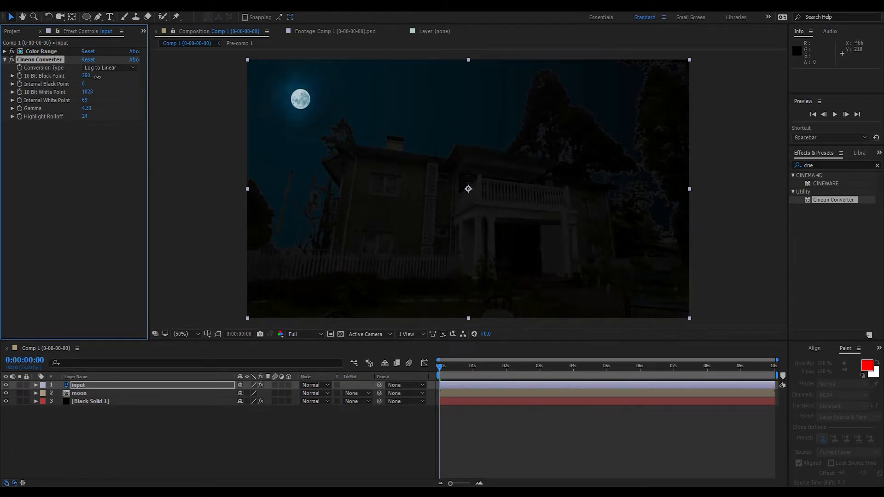
click(4, 60)
click(12, 59)
click(11, 59)
Add Lumetri Color to the input layer with Exposure 0.1, Contrast -35, Highlights -113, Shadows -8, Whites -47 and Blacks -9.
click(97, 6)
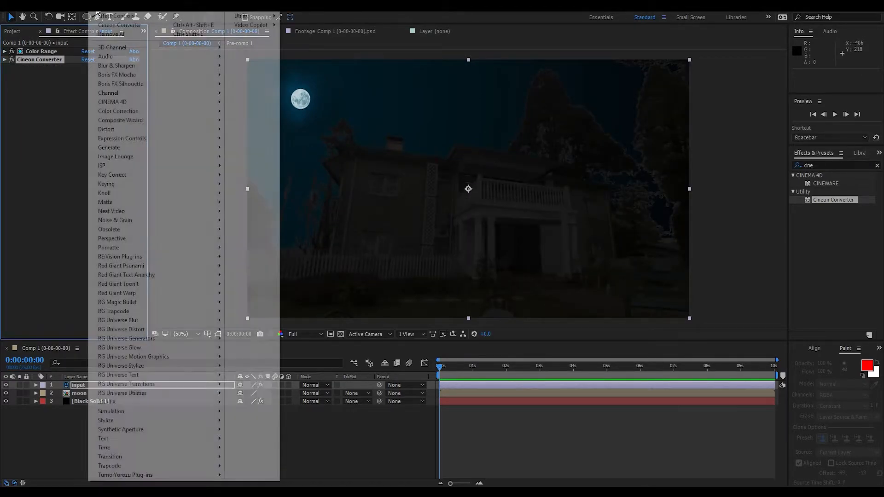
mouse_move(138, 111)
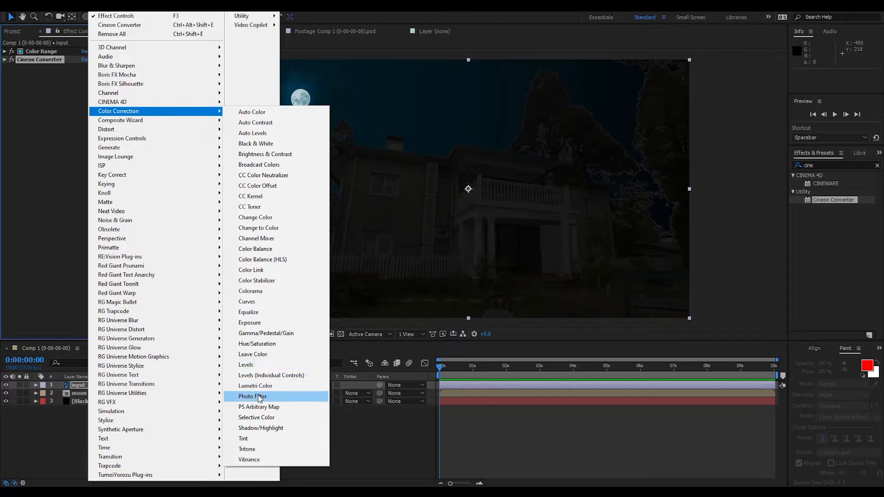
click(255, 385)
drag(88, 158, 125, 191)
drag(51, 189, 88, 198)
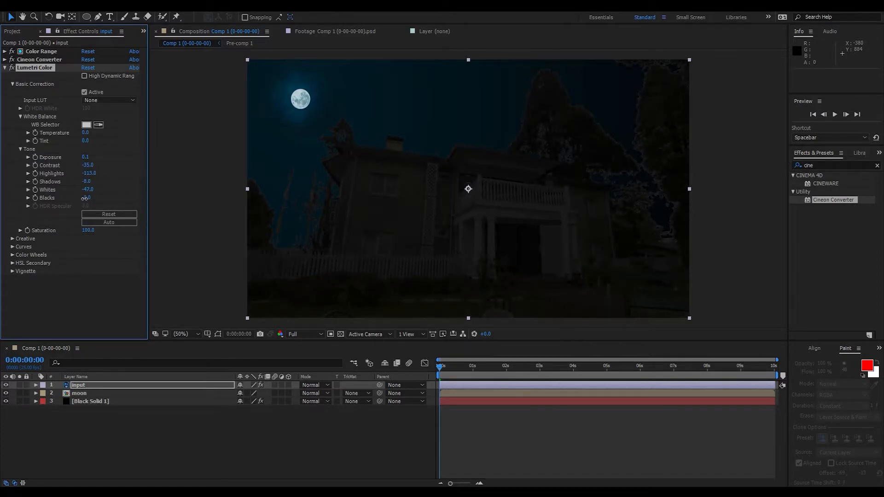
Cool the input layer's Lumetri Color white balance to Temperature -84 and Tint -12.
click(4, 68)
click(6, 67)
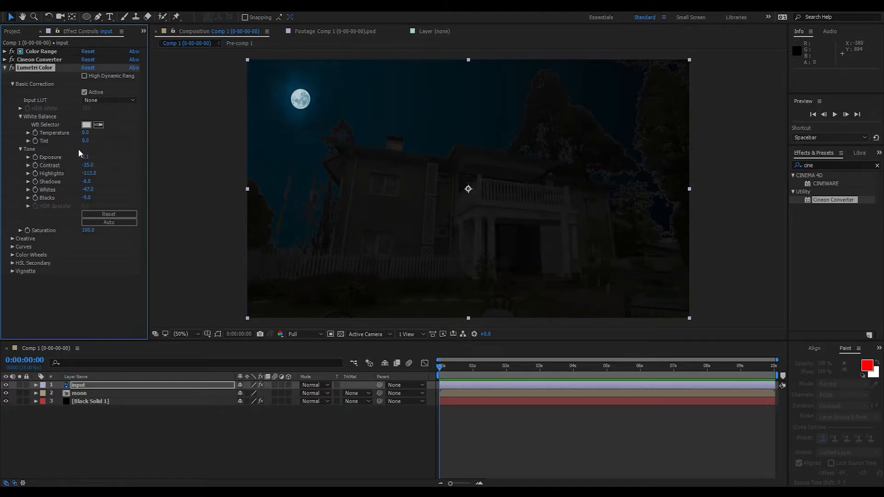
drag(92, 142, 116, 137)
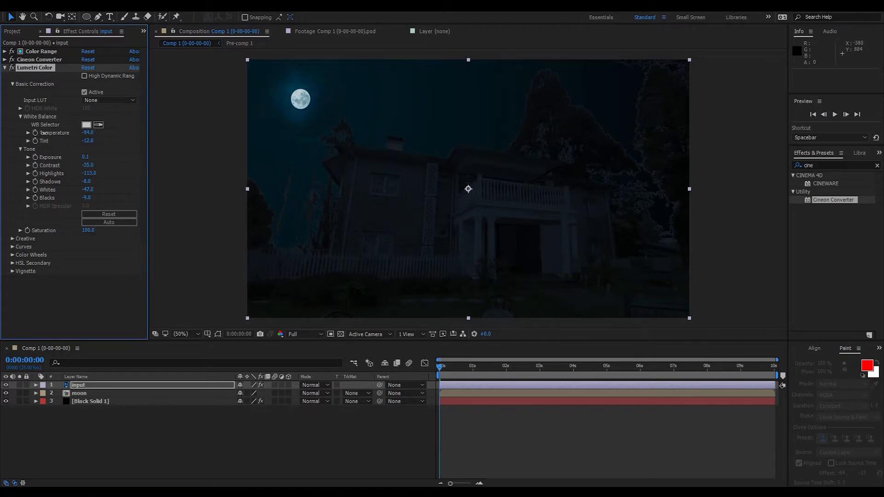
drag(45, 133, 48, 134)
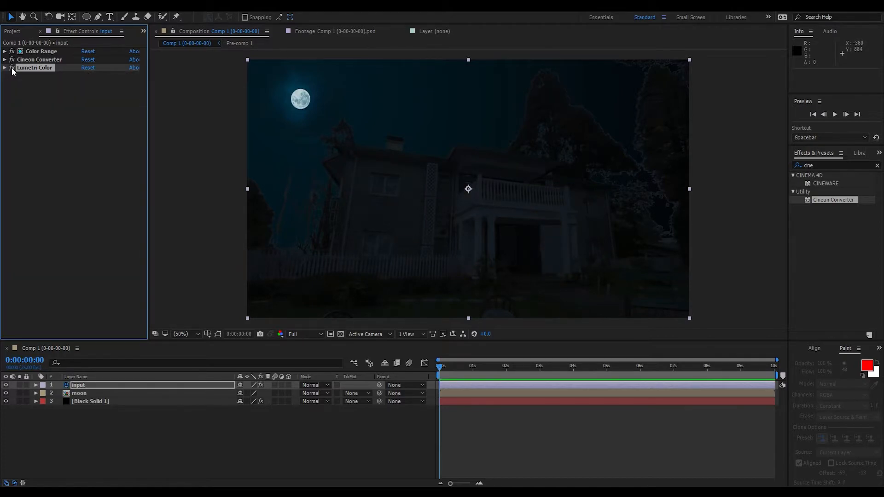
Duplicate the input layer and delete all three effects from the lower copy.
click(93, 385)
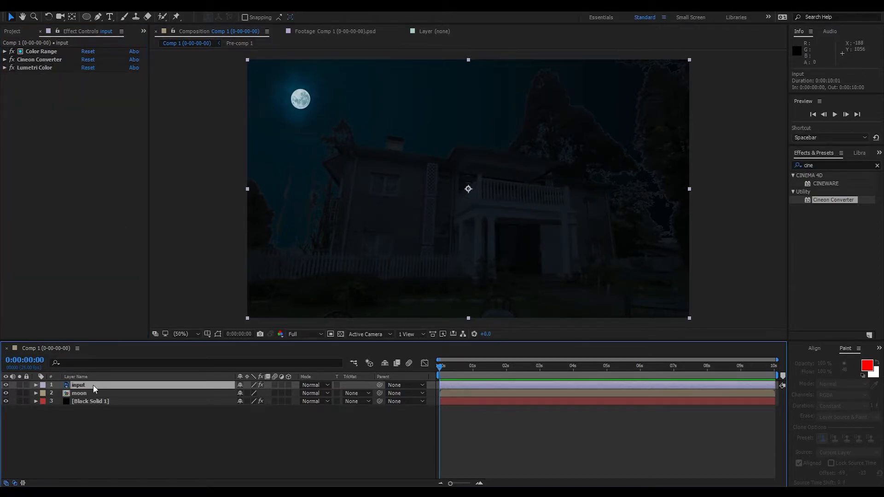
key(ctrl+d)
click(86, 392)
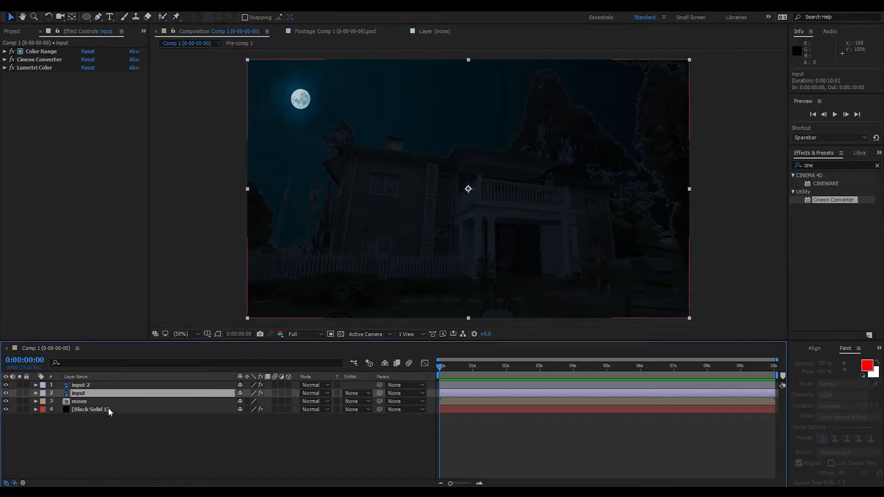
click(40, 52)
shift+click(39, 69)
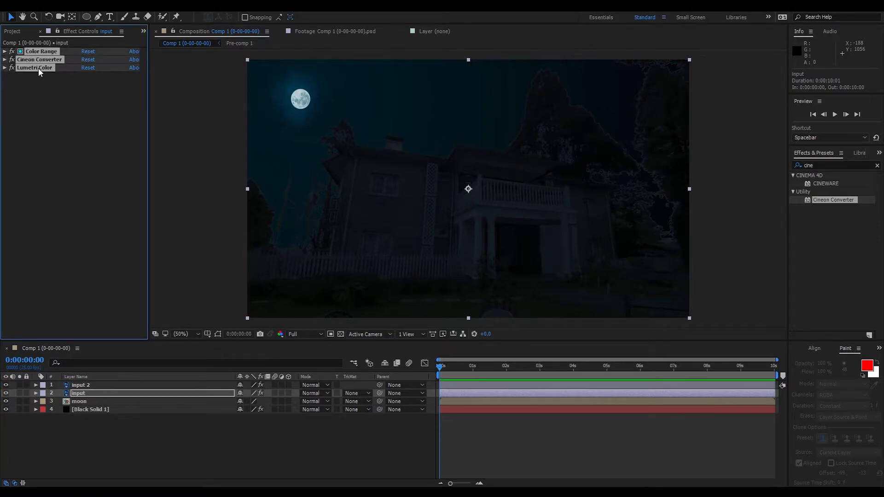
key(Delete)
Delete the mask from the lower input layer and check that layer on its own.
click(87, 393)
key(m)
click(79, 401)
key(Delete)
click(19, 393)
click(19, 393)
Add an Exposure effect to the lower input layer with Exposure -1.97 and Gamma Correction 0.42.
click(97, 5)
mouse_move(175, 112)
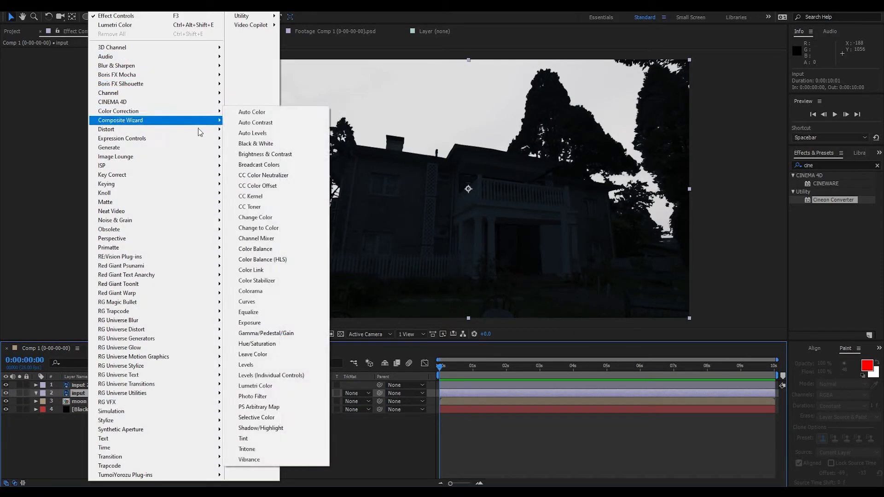
click(249, 322)
drag(88, 75, 4, 77)
drag(86, 91, 45, 93)
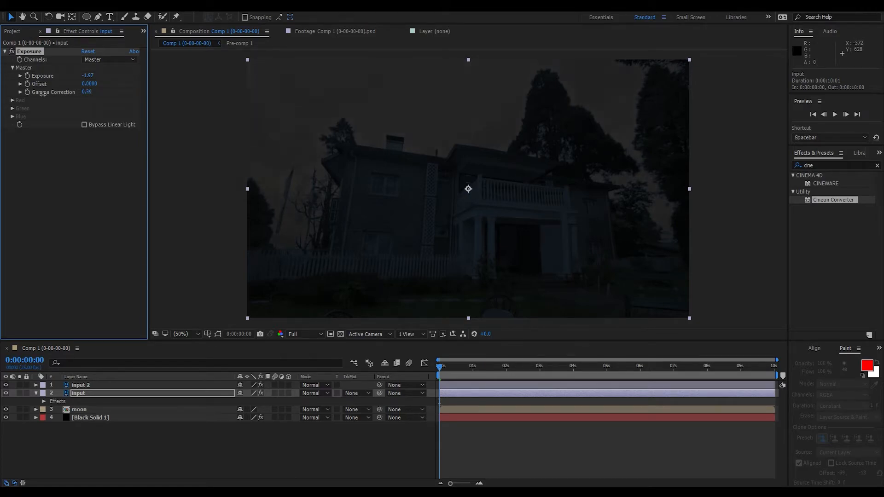
Try changing the opacity of the lower input layer.
click(36, 393)
drag(65, 394, 84, 390)
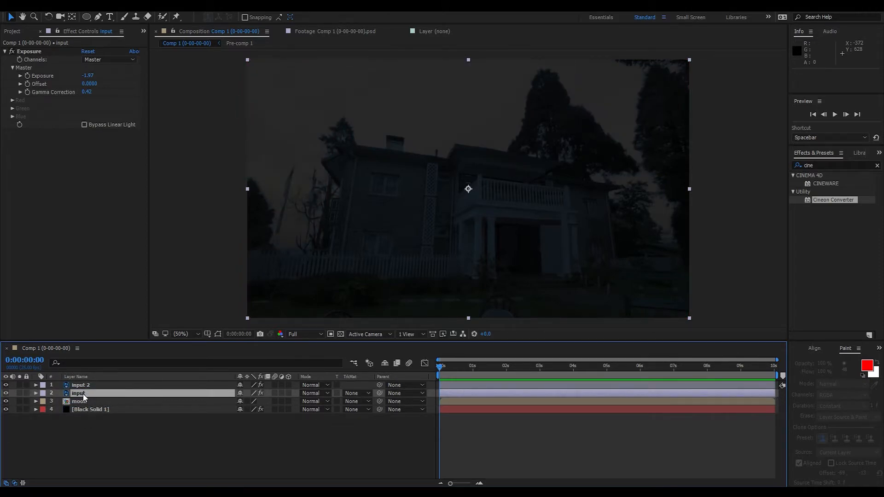
key(t)
mouse_move(241, 401)
mouse_down()
mouse_move(214, 402)
mouse_move(240, 402)
mouse_up()
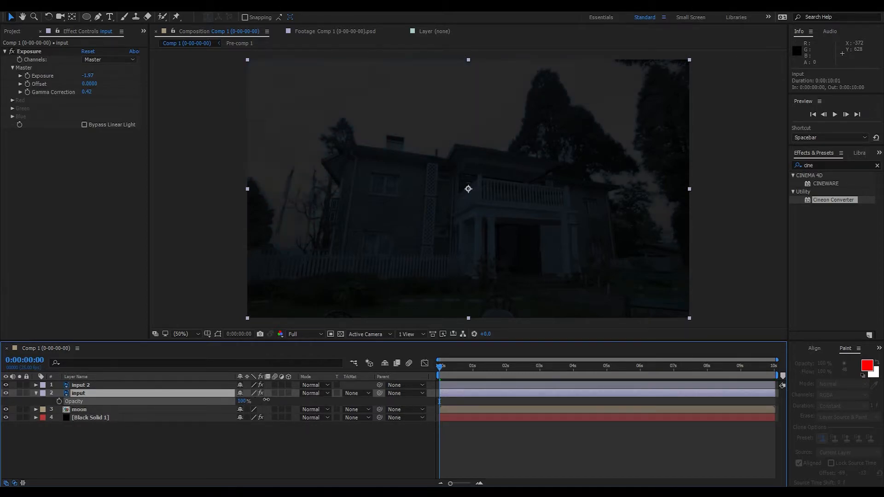
Draw a closed Pen mask on the lower input layer around the house and trees, excluding most of the sky, and hide the mask outline.
key(g)
click(238, 159)
click(269, 174)
click(292, 160)
drag(302, 126, 308, 121)
click(331, 106)
click(379, 116)
click(432, 127)
click(487, 127)
click(518, 75)
click(584, 113)
click(611, 130)
click(620, 101)
click(584, 71)
click(695, 59)
click(731, 63)
click(736, 137)
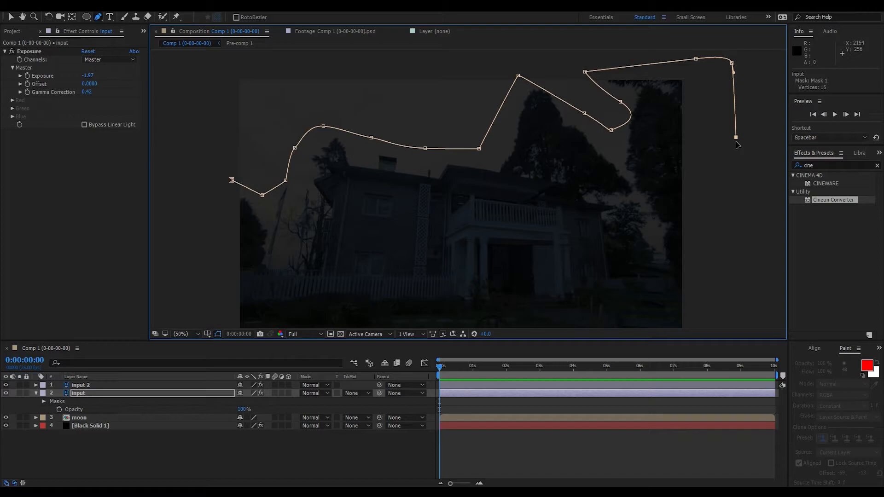
click(724, 296)
scroll(725, 299, down, 5)
click(717, 276)
click(231, 291)
click(179, 128)
click(231, 61)
click(181, 334)
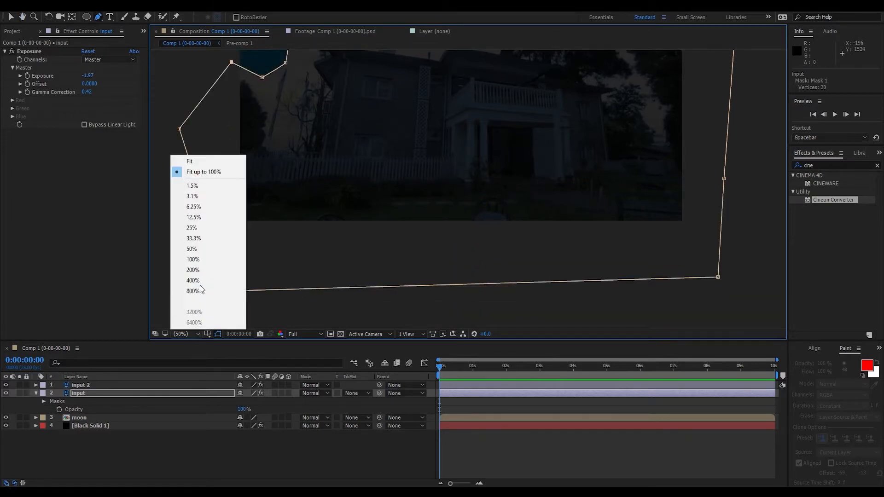
click(197, 164)
click(219, 334)
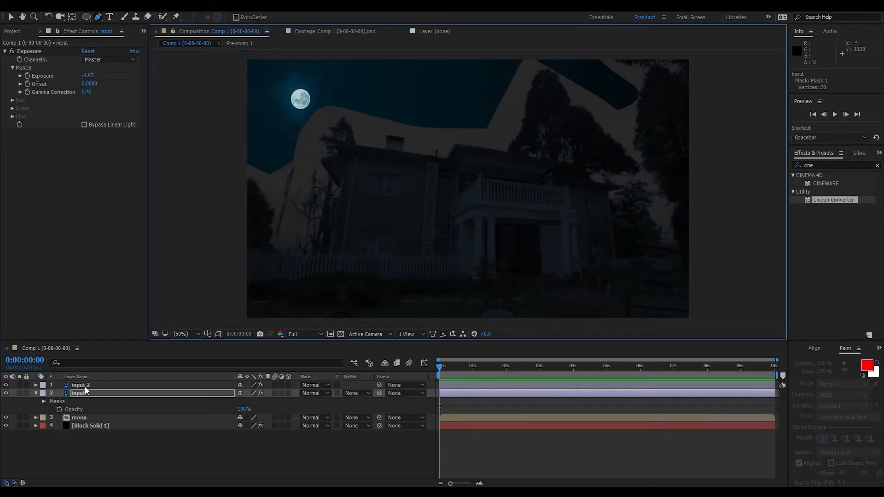
Copy the Lumetri Color effect from the input 2 layer to the lower input layer.
click(84, 385)
click(5, 52)
click(4, 60)
click(5, 68)
click(26, 68)
key(ctrl+c)
click(92, 394)
key(ctrl+v)
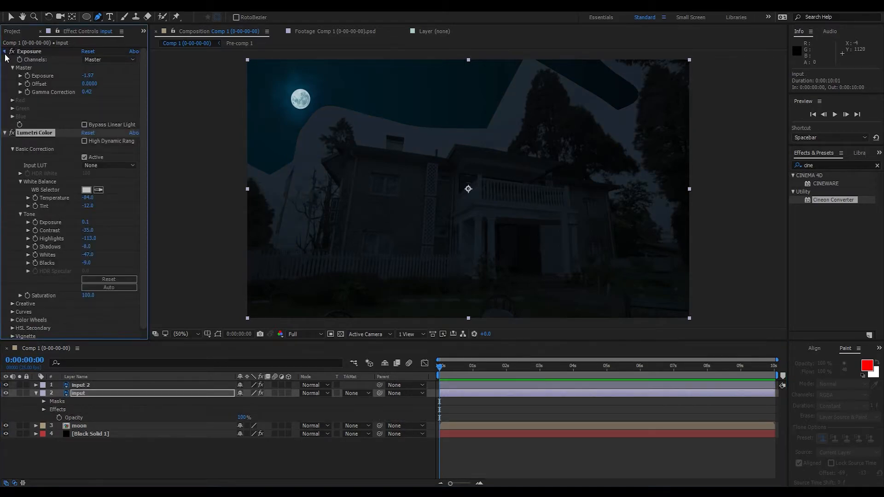
Try adjusting blue and green exposure in the Exposure effect's Individual Channels mode, and return the effect to Master.
click(5, 133)
click(98, 59)
click(101, 81)
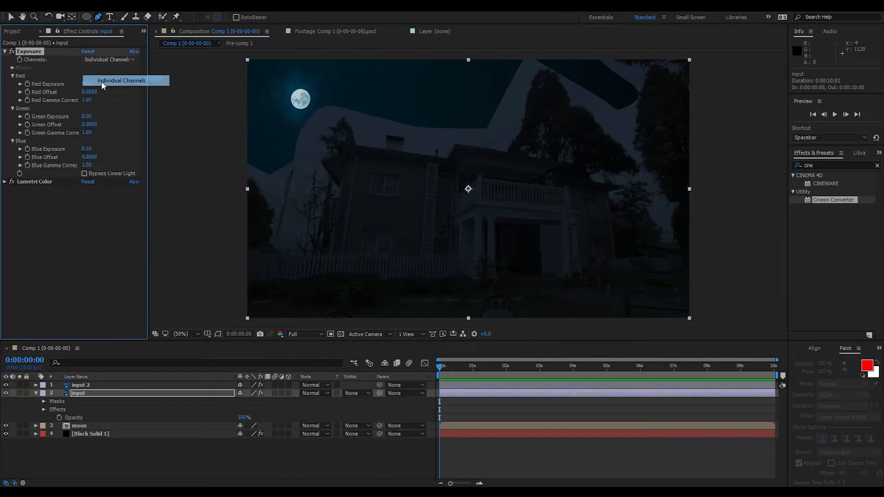
drag(95, 152, 82, 153)
drag(91, 117, 68, 113)
key(ctrl+z)
click(104, 60)
click(103, 68)
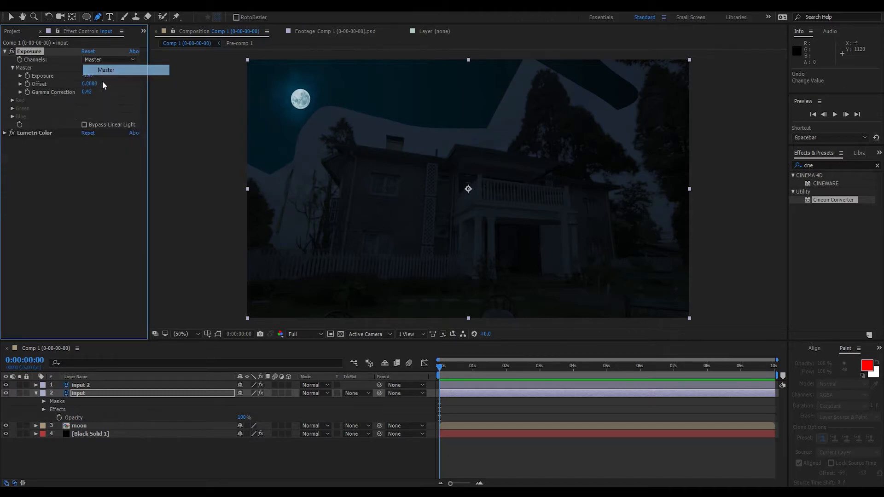
Set the Exposure effect's Gamma Correction to 0.41 and feather the lower input layer's mask by 467 pixels.
drag(87, 92, 92, 92)
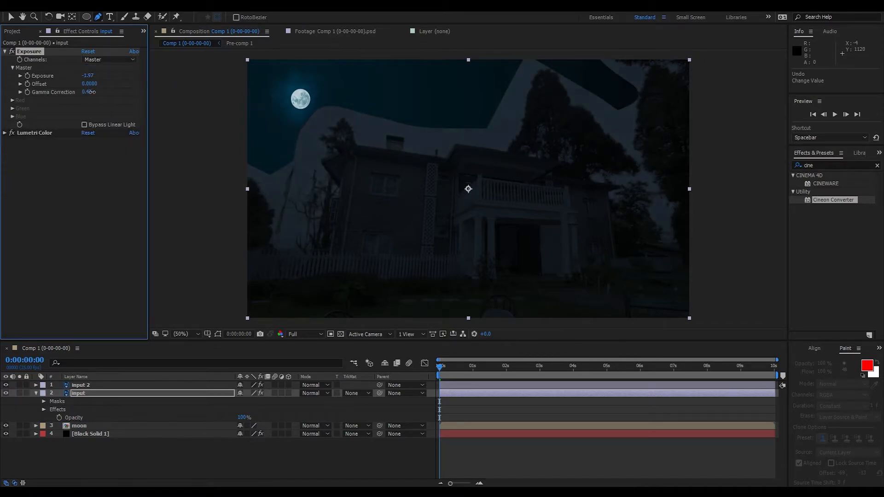
click(112, 393)
key(f)
drag(260, 409, 475, 409)
click(6, 425)
click(6, 425)
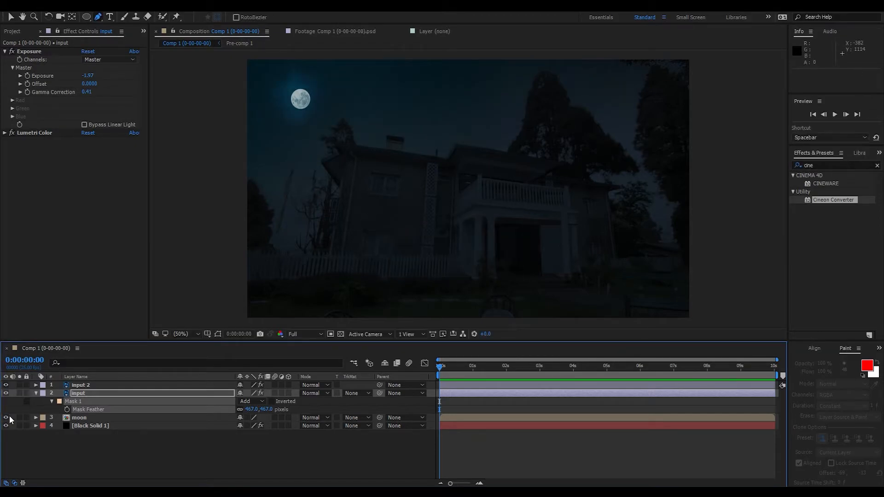
Expand the lower input layer's mask by 128 pixels.
click(52, 401)
drag(243, 433, 303, 434)
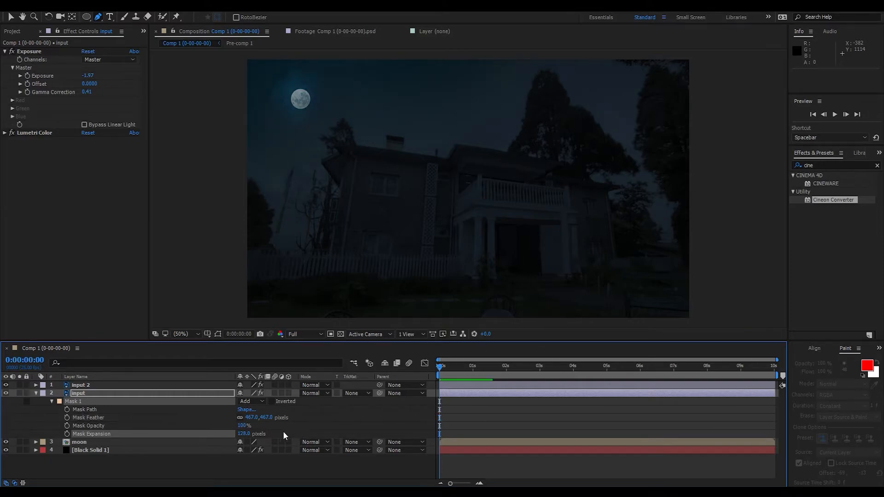
click(37, 394)
Fine-tune the Gamma Correction of the lower input layer's Exposure effect to blend its sky with the gradient.
click(81, 394)
click(5, 51)
click(5, 52)
mouse_move(86, 91)
mouse_down()
mouse_move(101, 93)
mouse_move(88, 93)
mouse_up()
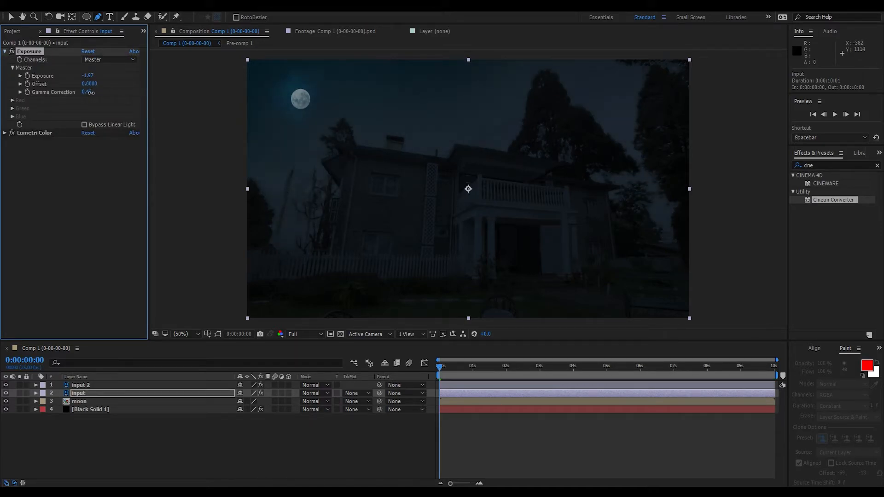
click(5, 52)
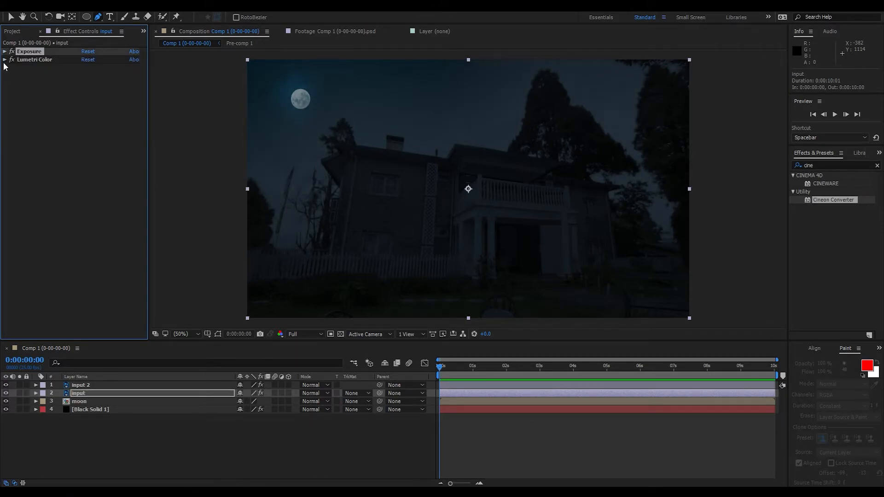
Set the lower input layer's Lumetri Color to Tint -3, Contrast 21 and Shadows 16.
click(5, 59)
drag(91, 133, 129, 158)
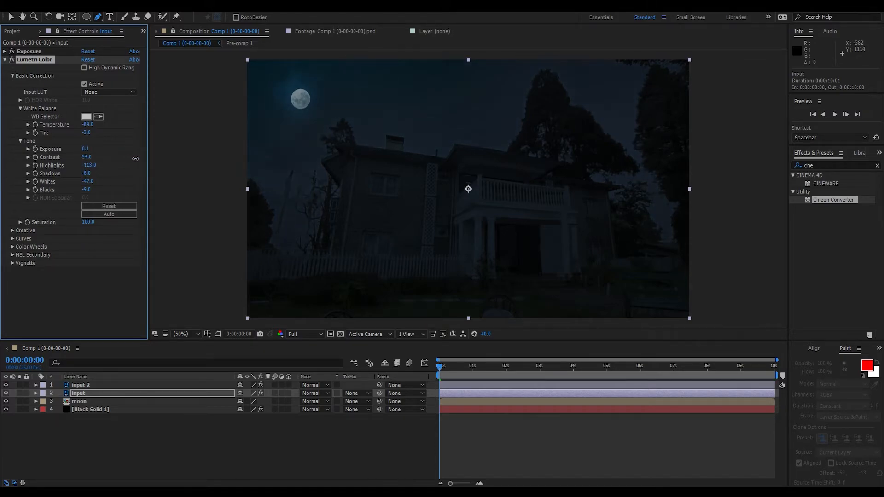
drag(90, 175, 93, 174)
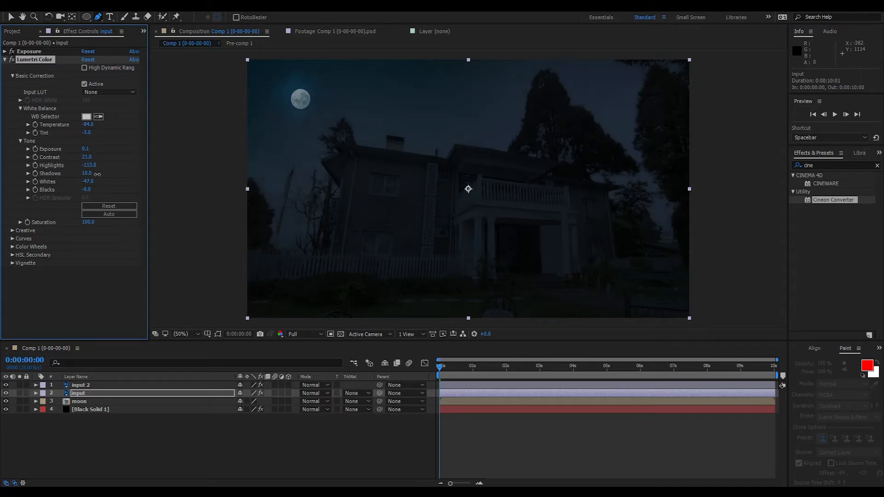
Compare the composite with and without the input 2 layer.
click(5, 60)
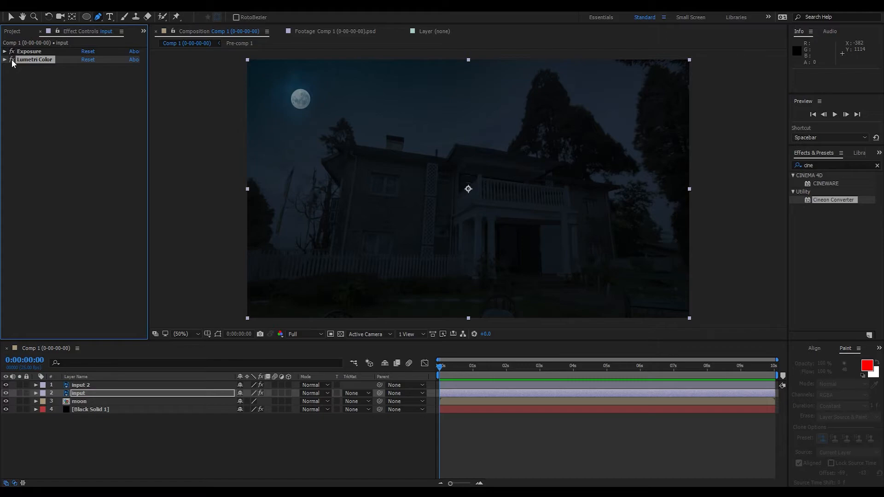
click(19, 384)
click(19, 384)
click(5, 385)
click(6, 386)
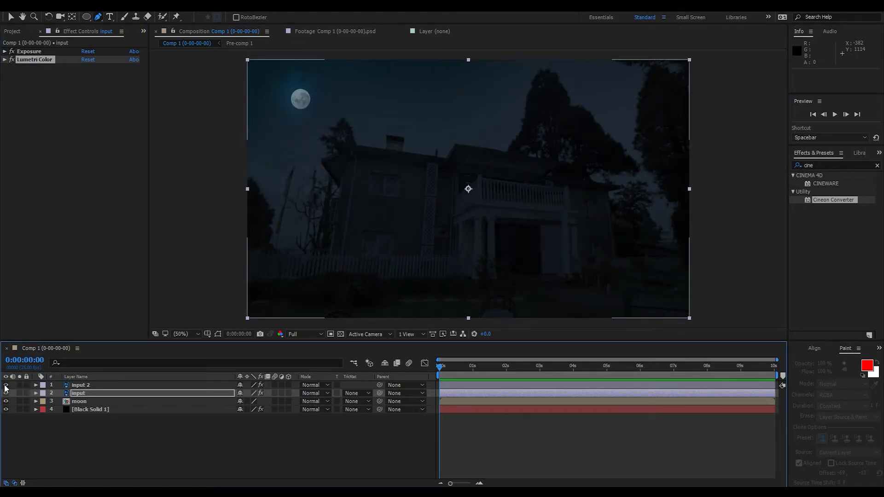
Move the moon layer slightly up and left in the sky to Position 940, 520.
mouse_move(77, 401)
mouse_down()
mouse_move(79, 392)
mouse_move(81, 402)
mouse_up()
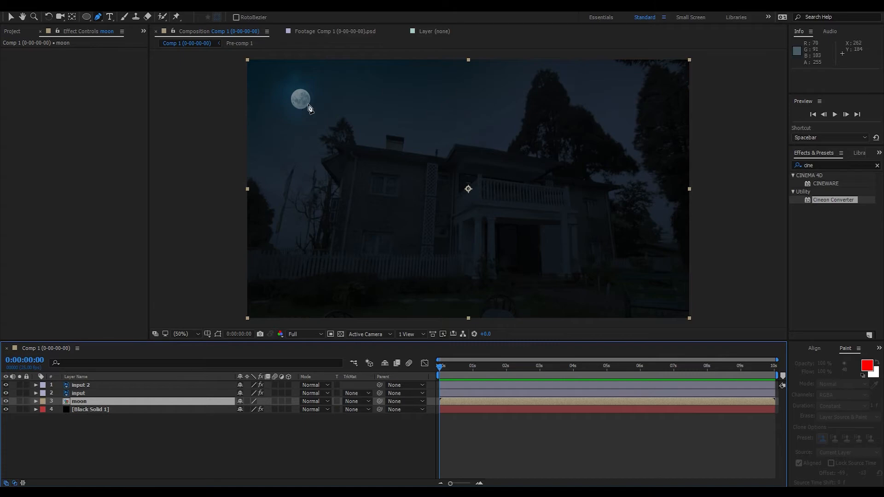
key(v)
drag(308, 104, 297, 94)
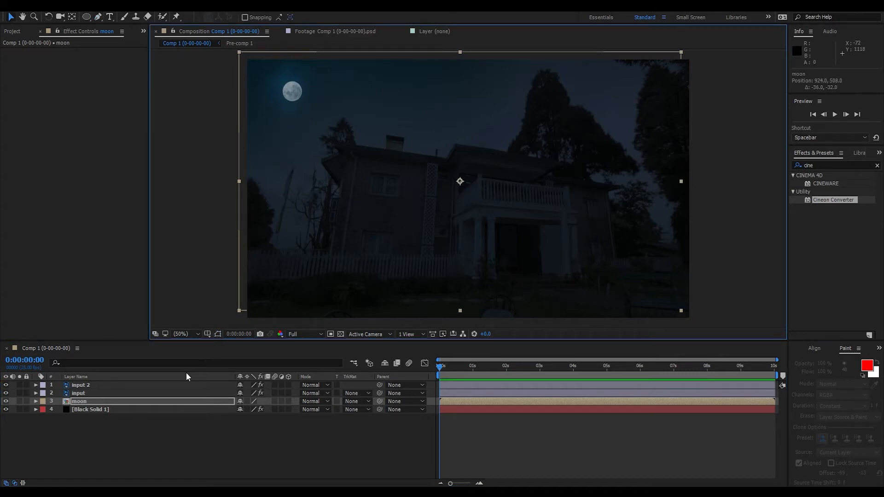
drag(292, 97, 296, 99)
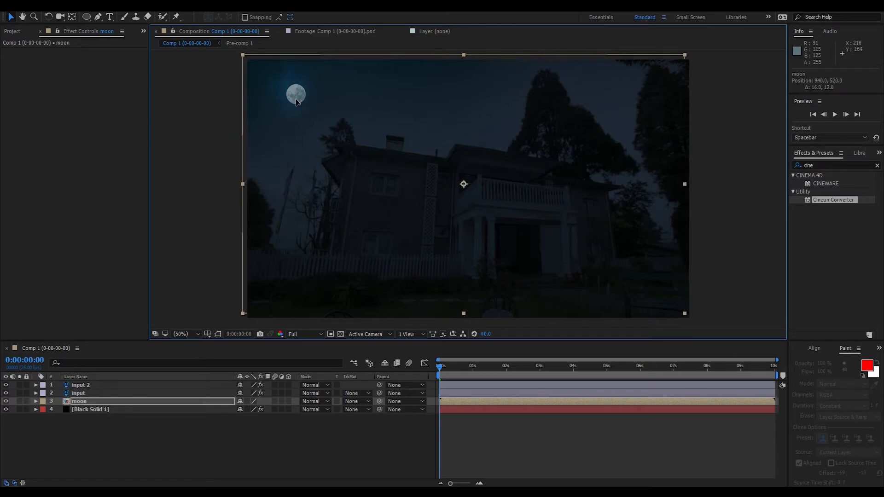
Set the lower input layer's Lumetri Color to Shadows 5 and Blacks -7.
click(86, 393)
click(8, 61)
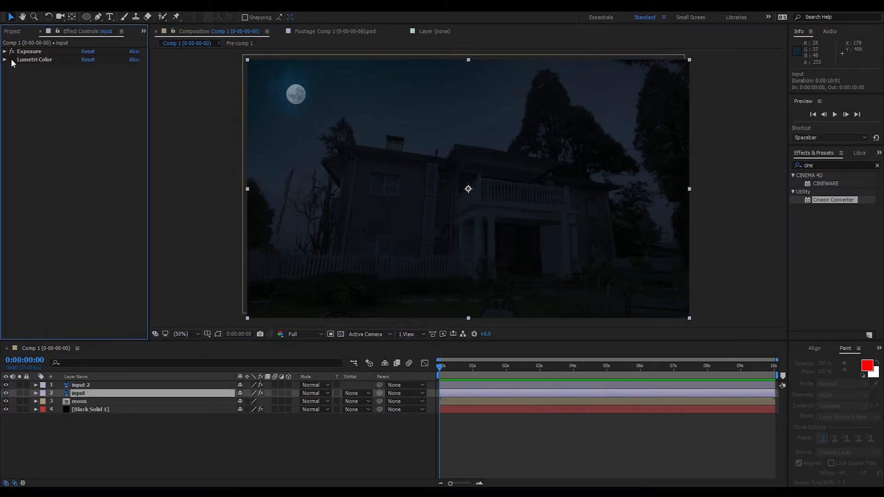
click(5, 60)
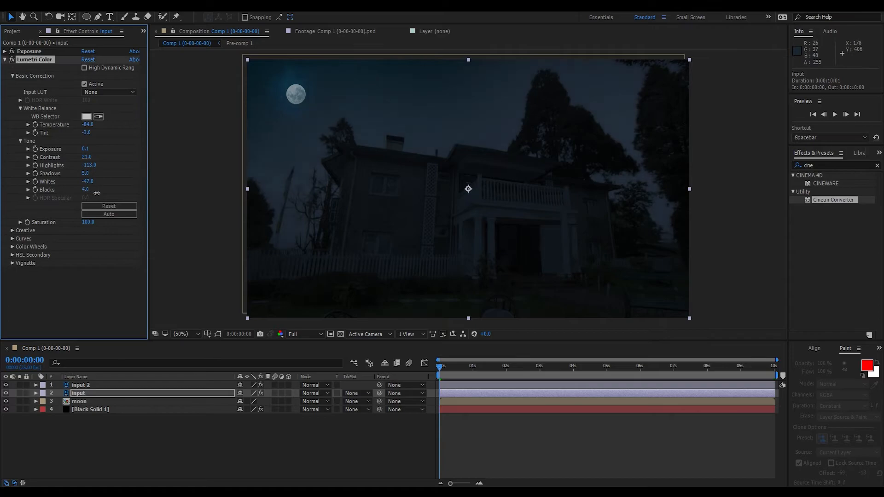
drag(86, 192, 91, 192)
Set the Creative adjustments of the lower input layer's Lumetri Color to Vibrance 37 and Saturation about 116.
click(13, 230)
scroll(65, 262, down, 4)
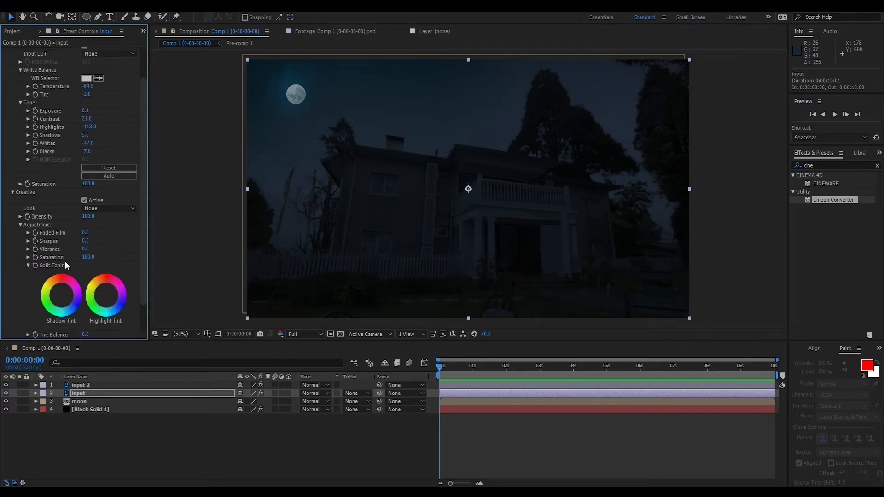
drag(87, 202, 95, 225)
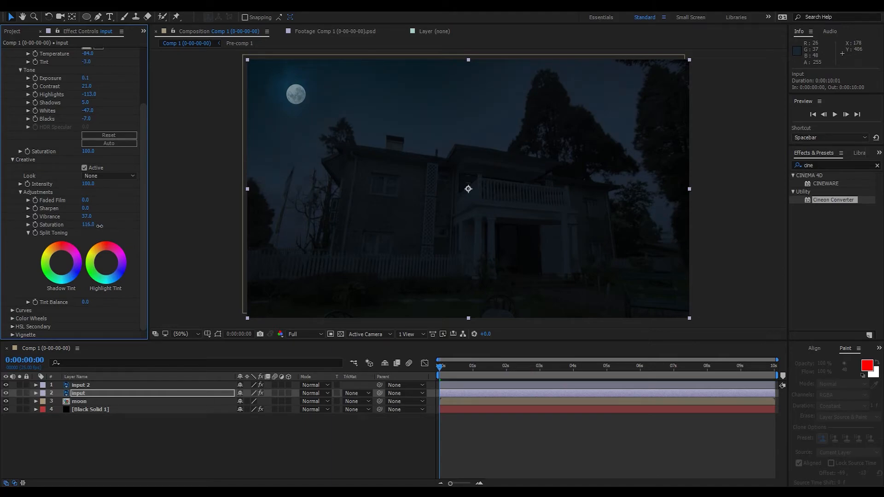
click(20, 192)
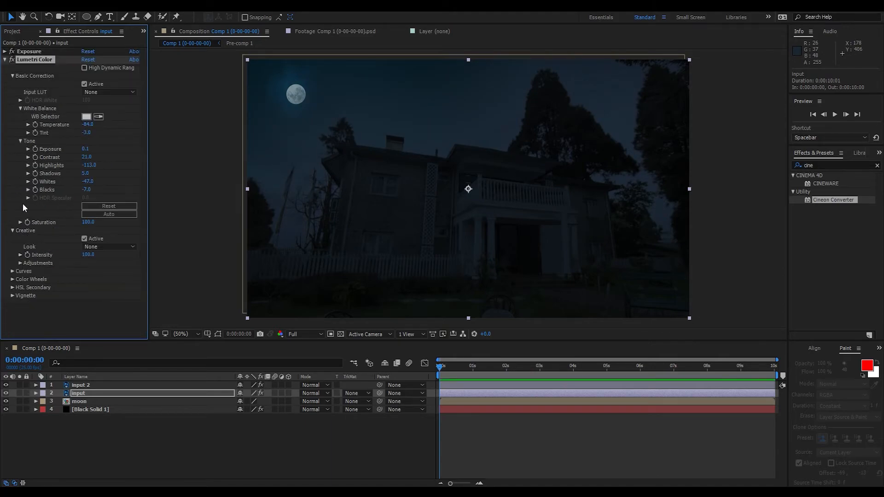
Fine-tune the midtone, shadow and highlight levels in the Lumetri Color Wheels of the lower input layer.
click(13, 280)
scroll(27, 254, down, 2)
drag(63, 250, 63, 251)
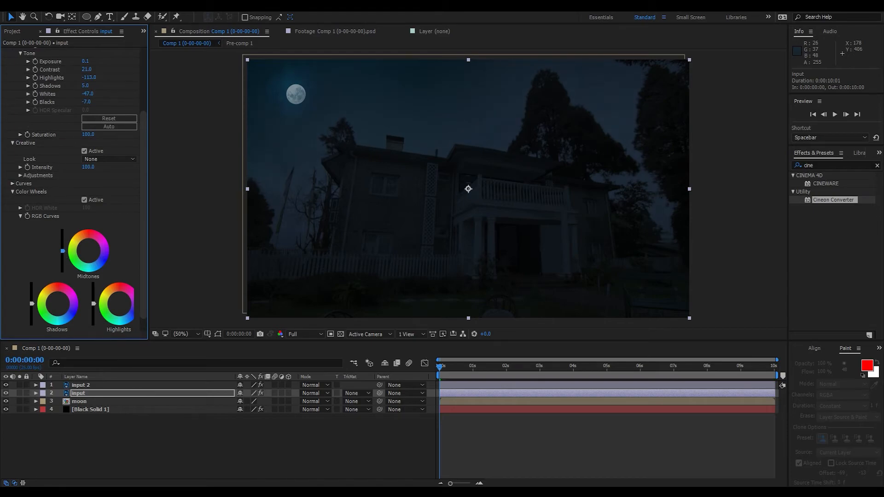
drag(32, 303, 32, 306)
drag(63, 252, 62, 250)
drag(32, 305, 32, 304)
drag(94, 303, 94, 302)
click(13, 192)
Adjust the Vignette settings of the lower input layer's Lumetri Color.
click(13, 287)
click(12, 288)
click(13, 296)
drag(71, 308, 113, 336)
scroll(65, 190, up, 1)
click(4, 59)
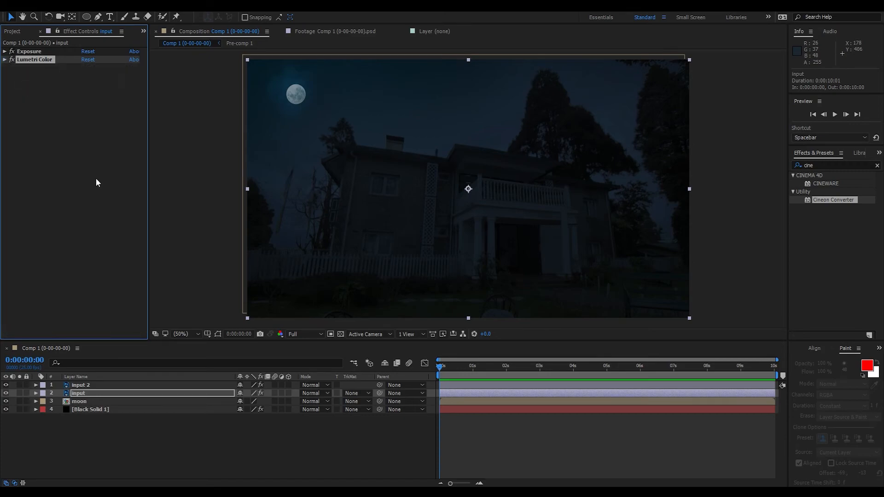
Add the starry sky photo between the input and moon layers, and scale and position it over the sky at 960, 376.
click(97, 385)
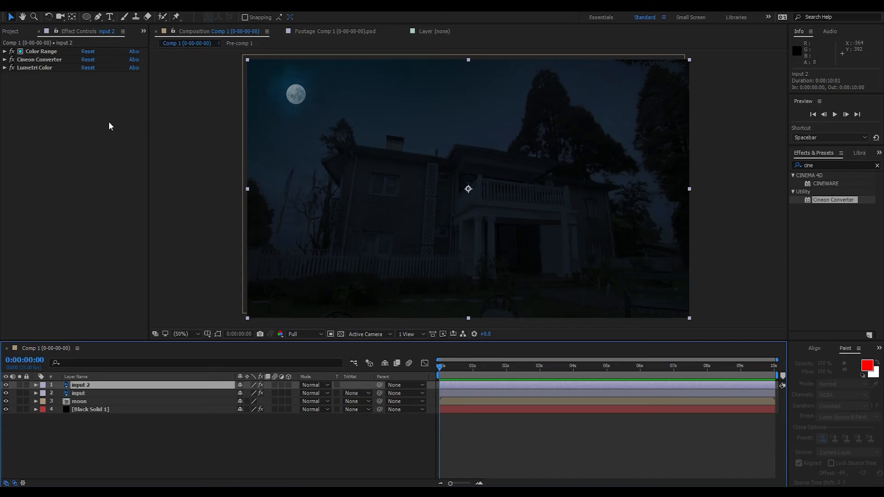
click(14, 31)
click(32, 125)
click(32, 119)
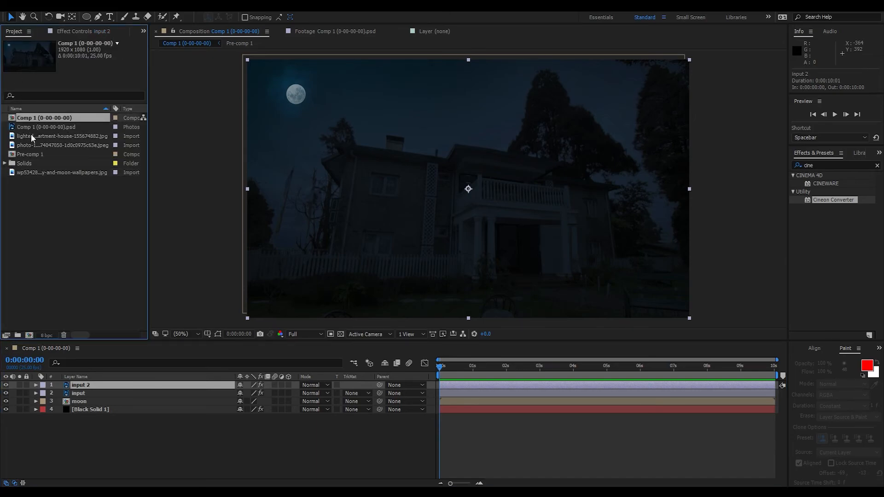
click(31, 146)
drag(33, 145, 78, 399)
drag(465, 149, 458, 106)
drag(577, 146, 650, 172)
Cycle through the blend modes of the starry sky photo layer and set it to Color Dodge.
click(315, 401)
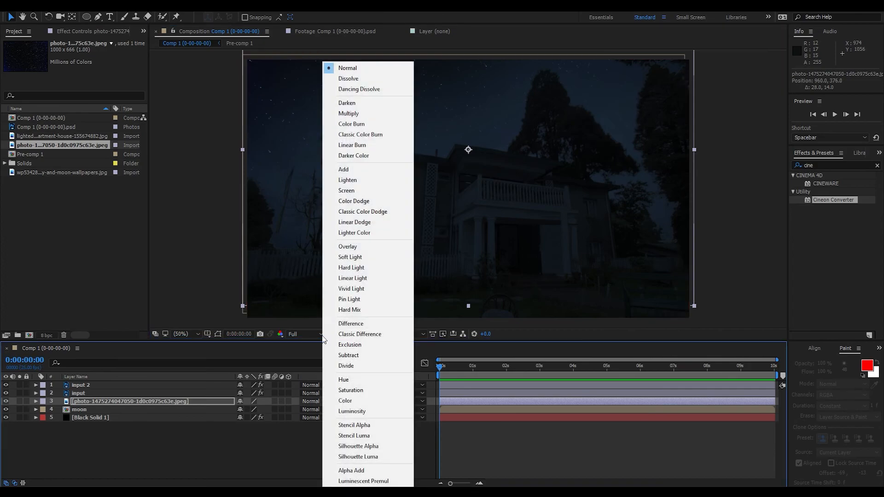
click(339, 81)
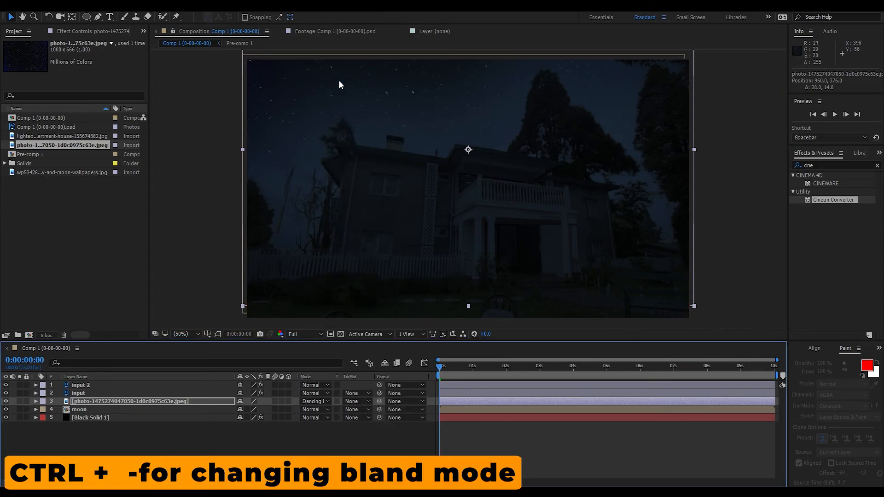
key(shift+equal)
key(shift+equal)
key(shift+equal)
key(shift+equal)
key(shift+equal)
key(shift+equal)
key(shift+equal)
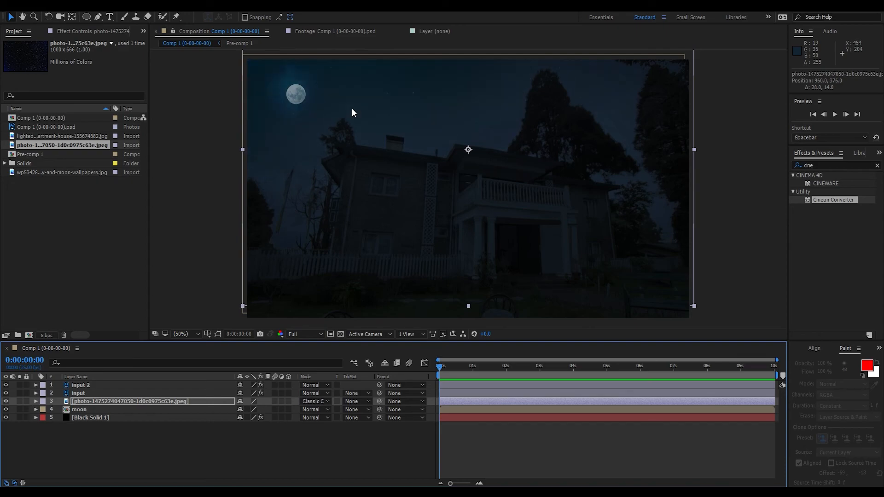
key(shift+minus)
Move the starry sky photo down and left to Position 906, 624 and save the project.
drag(360, 110, 349, 166)
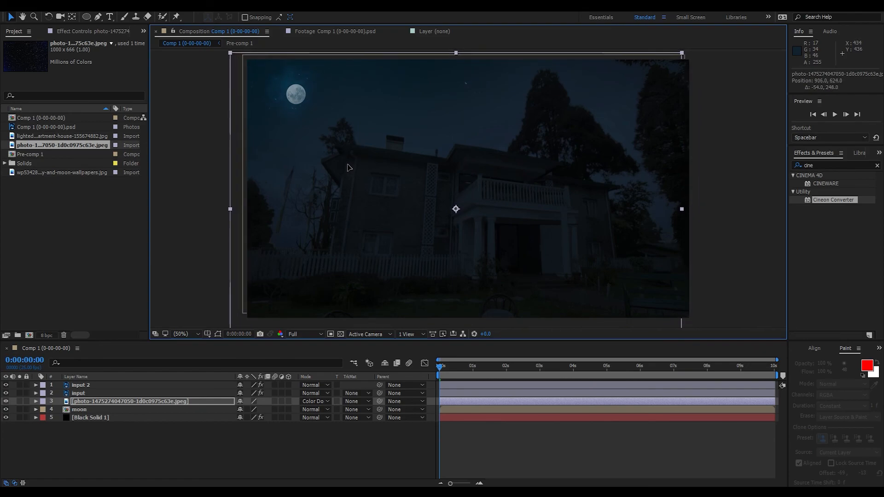
key(ctrl+s)
click(87, 428)
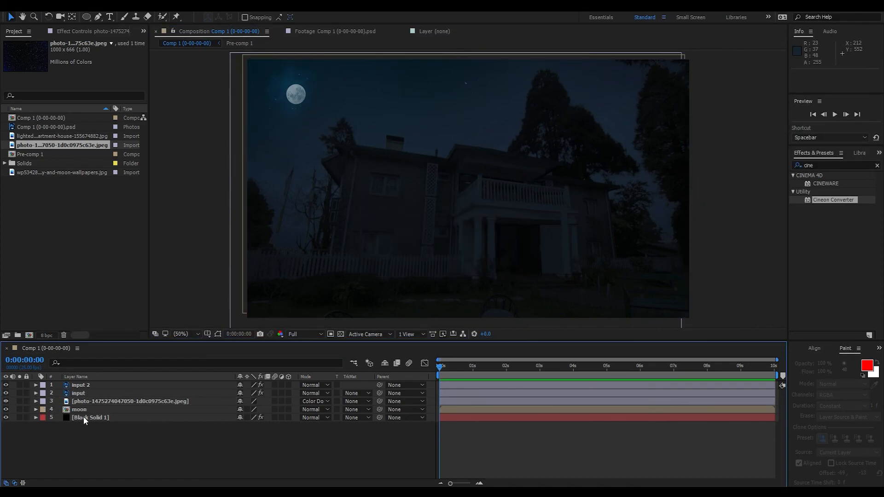
Add the lighted apartment house image from the project to the Comp 1 timeline.
click(37, 173)
click(29, 146)
click(30, 137)
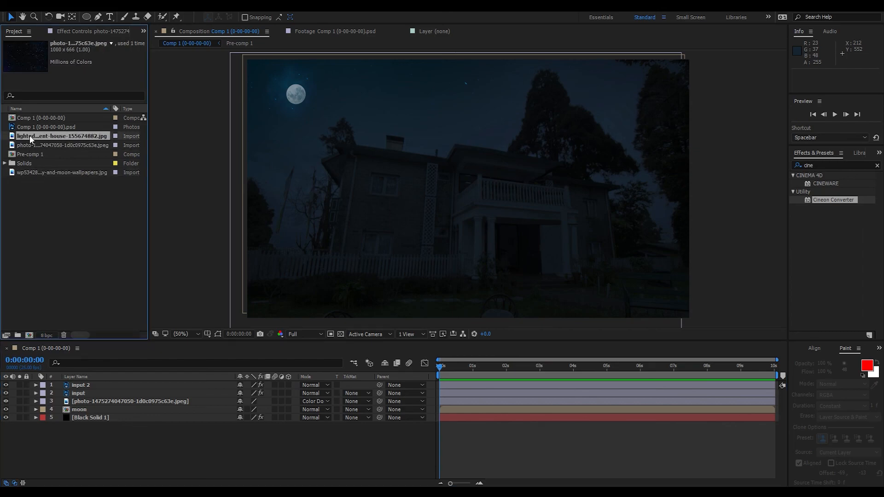
drag(33, 137, 87, 352)
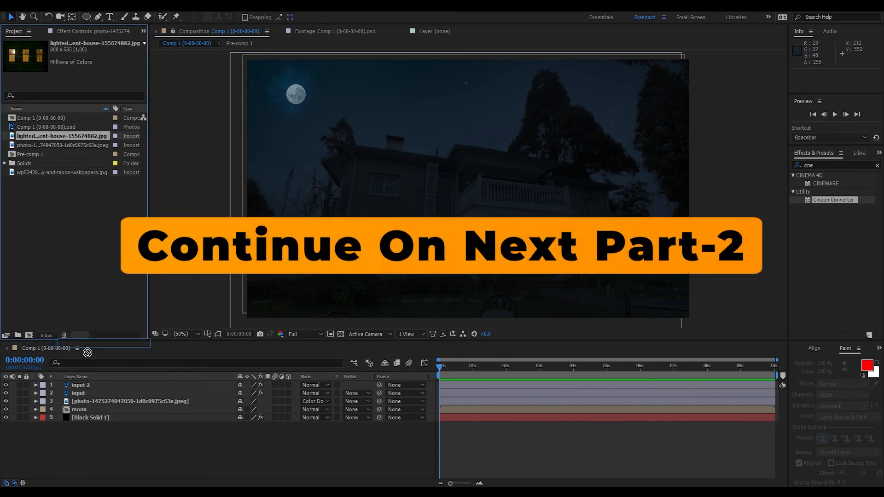